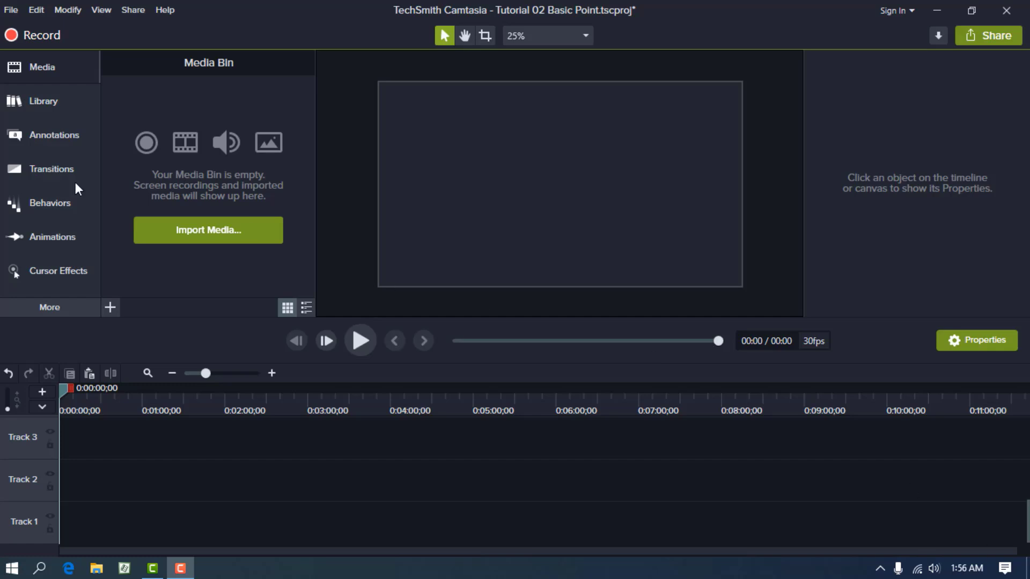
Add a plain text callout at the timeline start and set its text to "EID MUBARAK" on two lines
{"action": "left_click", "coordinate": [59, 143]}
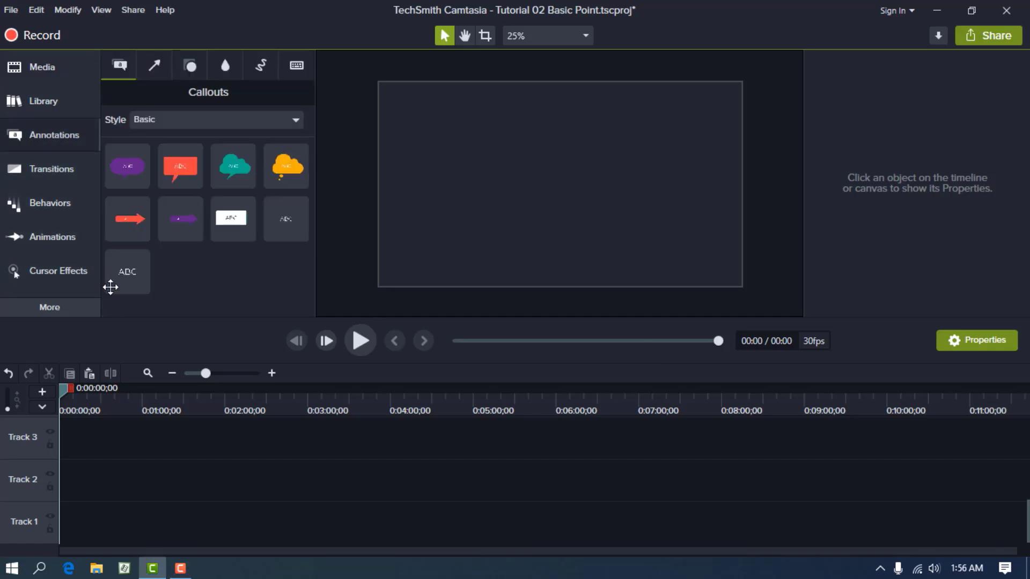
{"action": "right_click", "coordinate": [133, 276]}
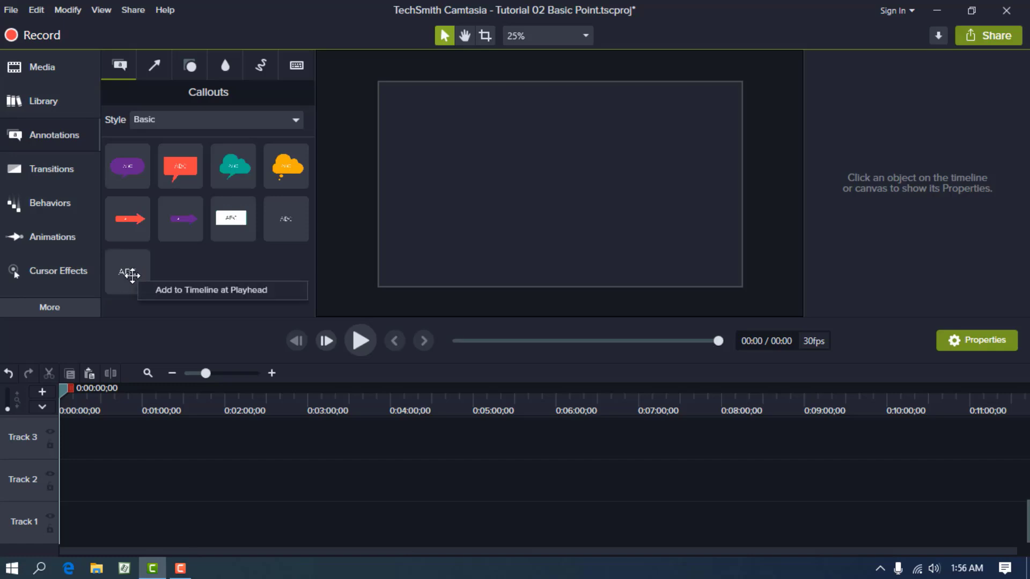
{"action": "left_click", "coordinate": [210, 289]}
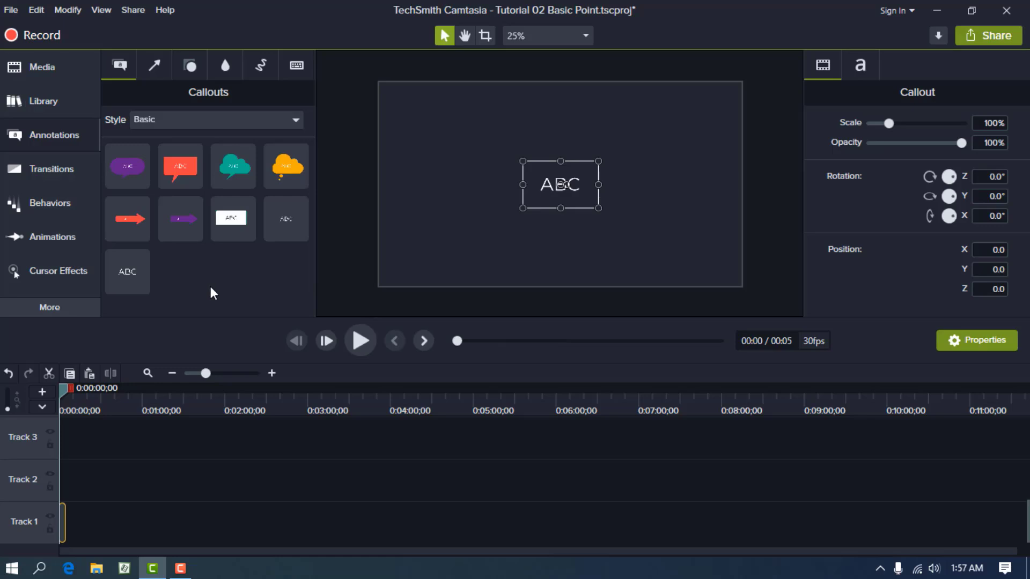
{"action": "double_click", "coordinate": [568, 185]}
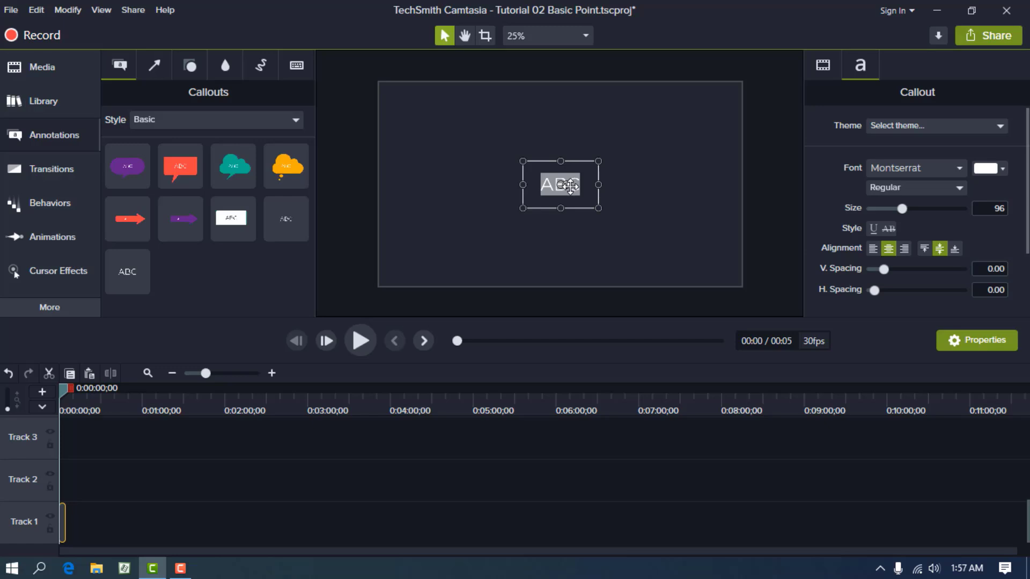
{"action": "type", "text": "EID"}
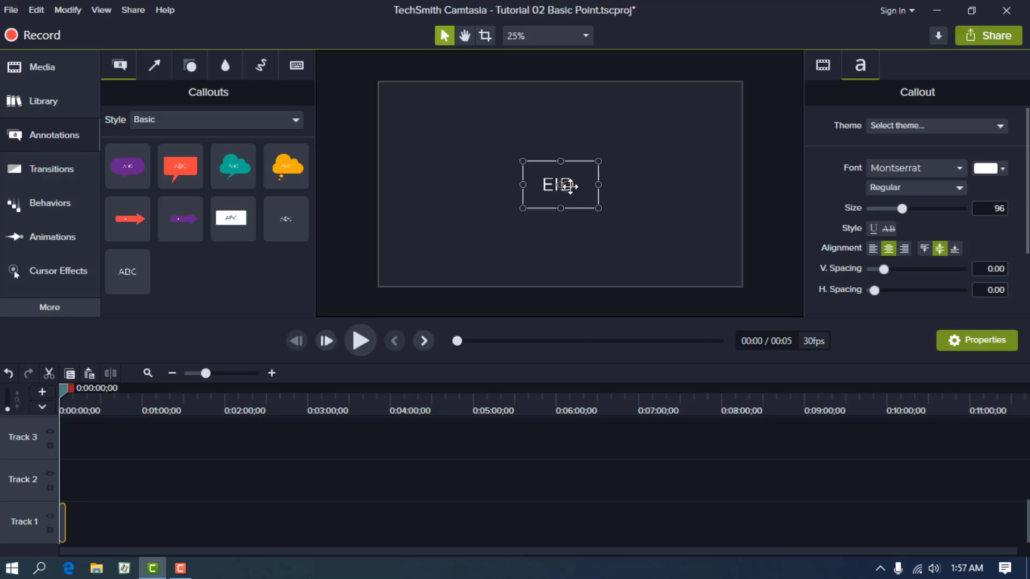
{"action": "key", "text": "Return"}
{"action": "type", "text": "MUBARA"}
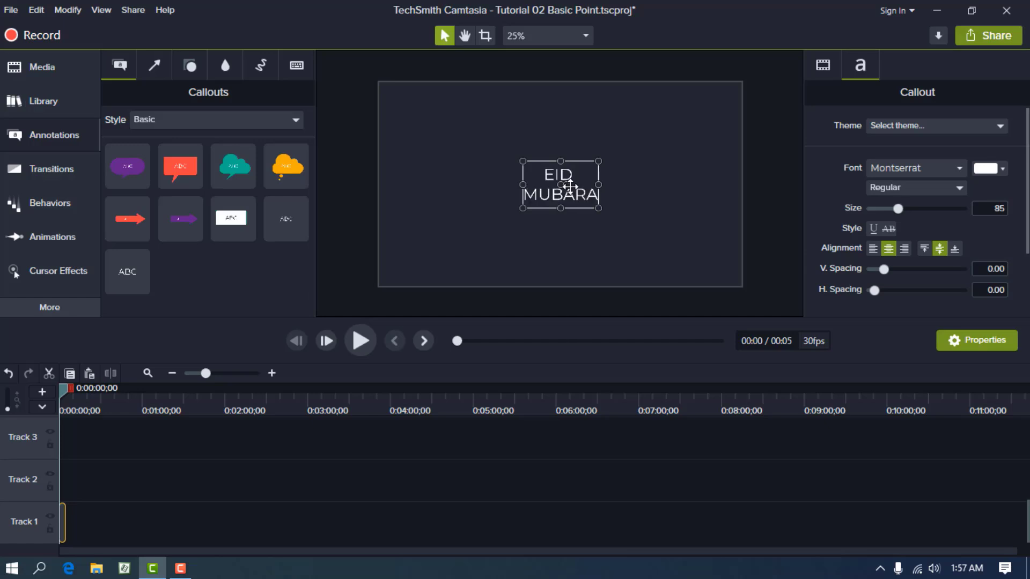
{"action": "type", "text": "K"}
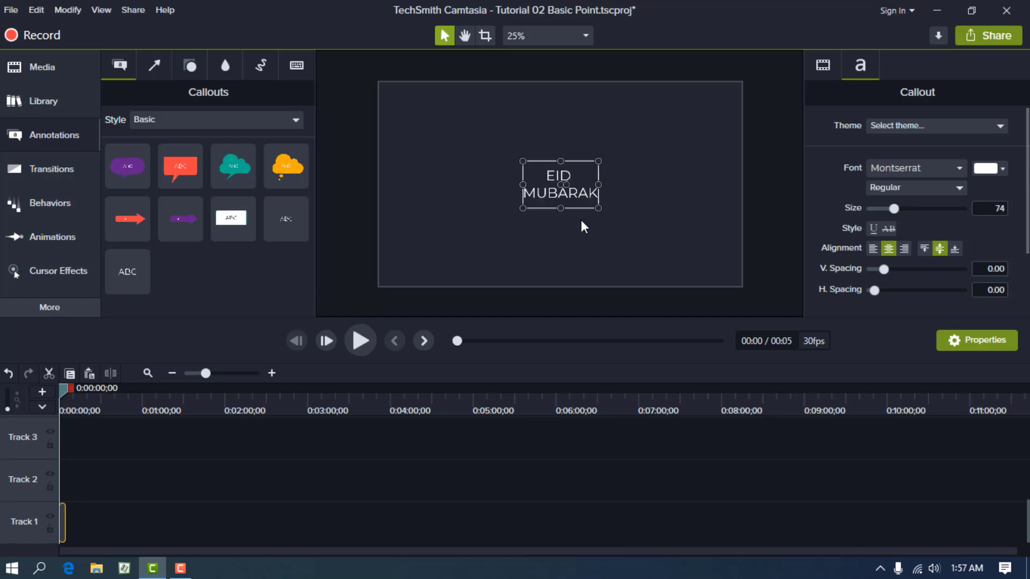
Format the whole callout text in the Algerian font at size 350
{"action": "left_click_drag", "start_coordinate": [599, 193], "coordinate": [530, 174]}
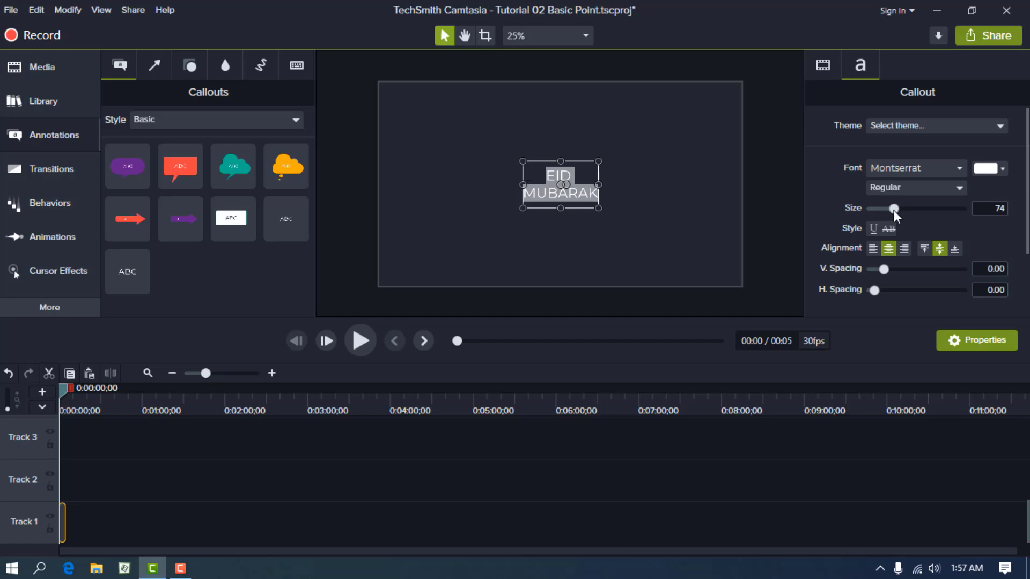
{"action": "left_click_drag", "start_coordinate": [893, 210], "coordinate": [970, 215]}
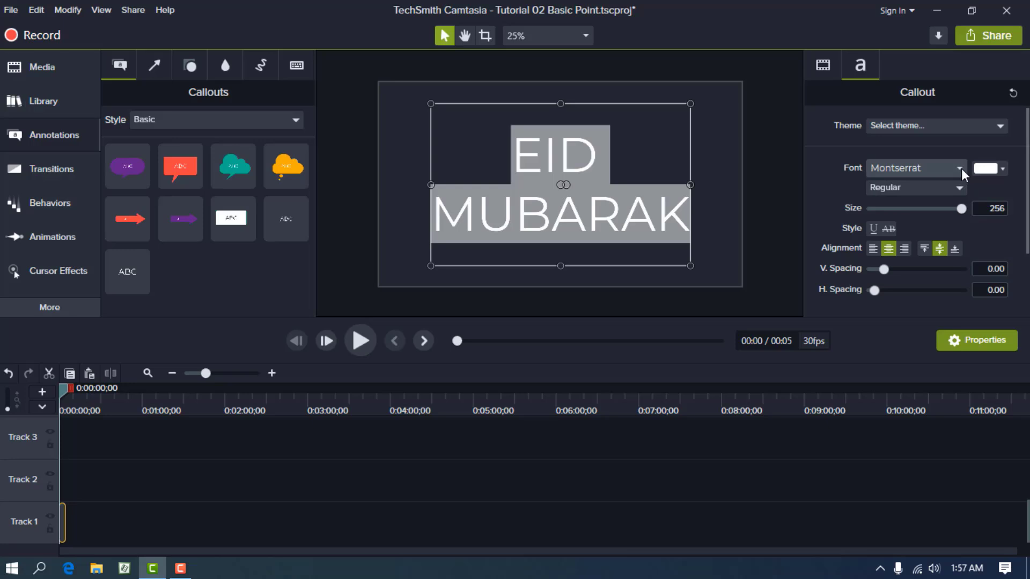
{"action": "left_click", "coordinate": [924, 167]}
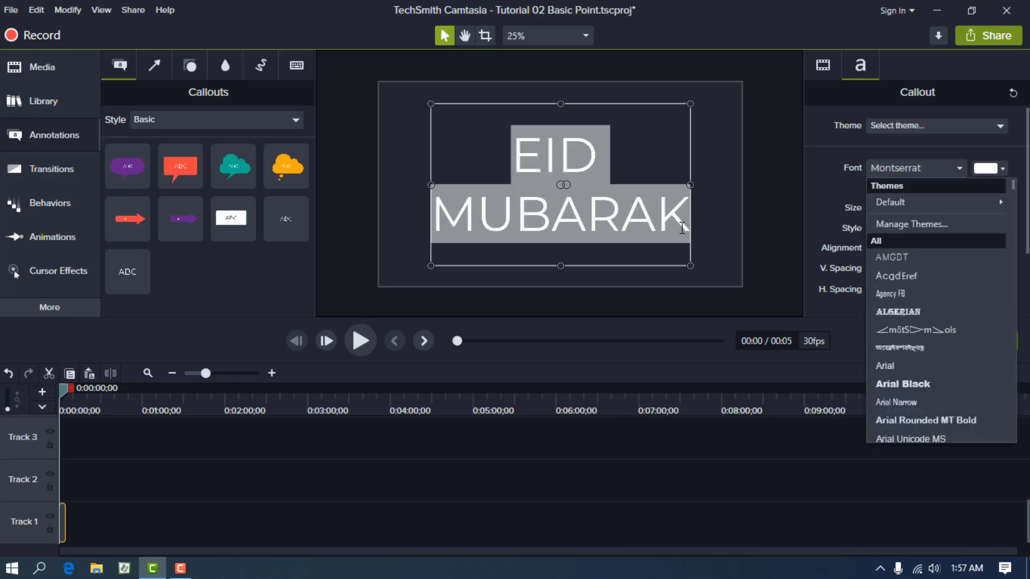
{"action": "left_click", "coordinate": [958, 168]}
{"action": "left_click", "coordinate": [959, 168]}
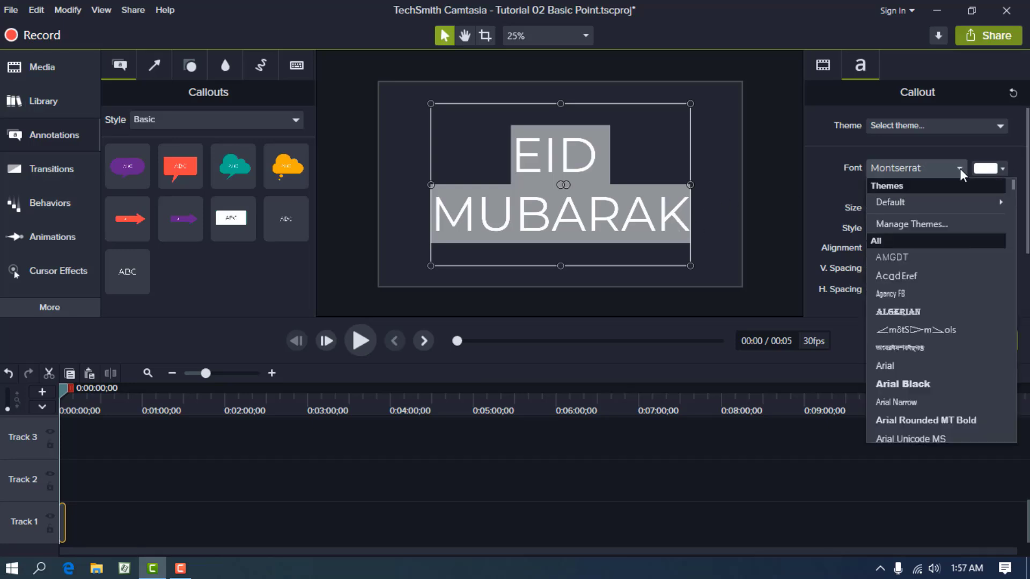
{"action": "left_click", "coordinate": [909, 316]}
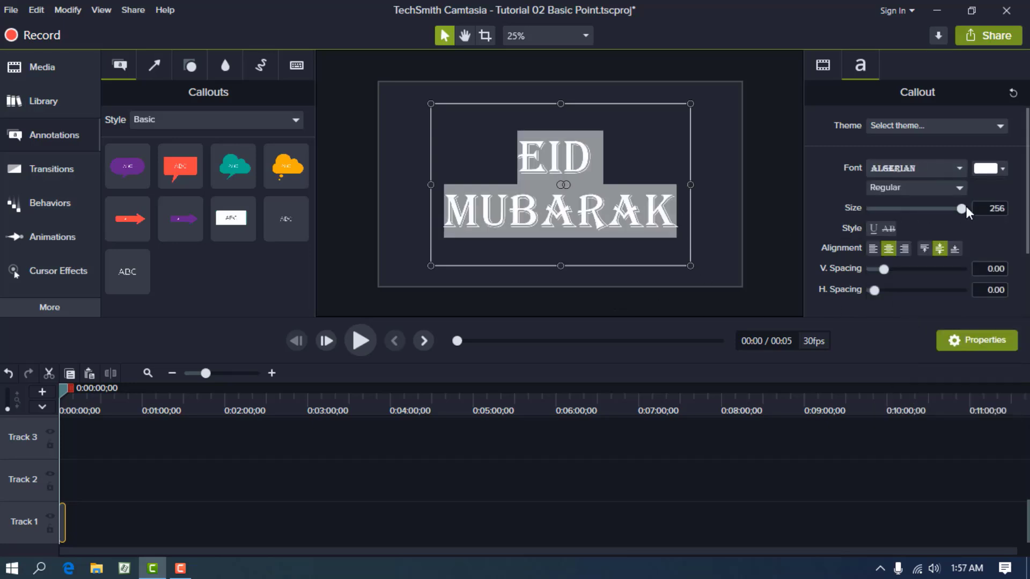
{"action": "left_click", "coordinate": [989, 210]}
{"action": "left_click", "coordinate": [729, 265]}
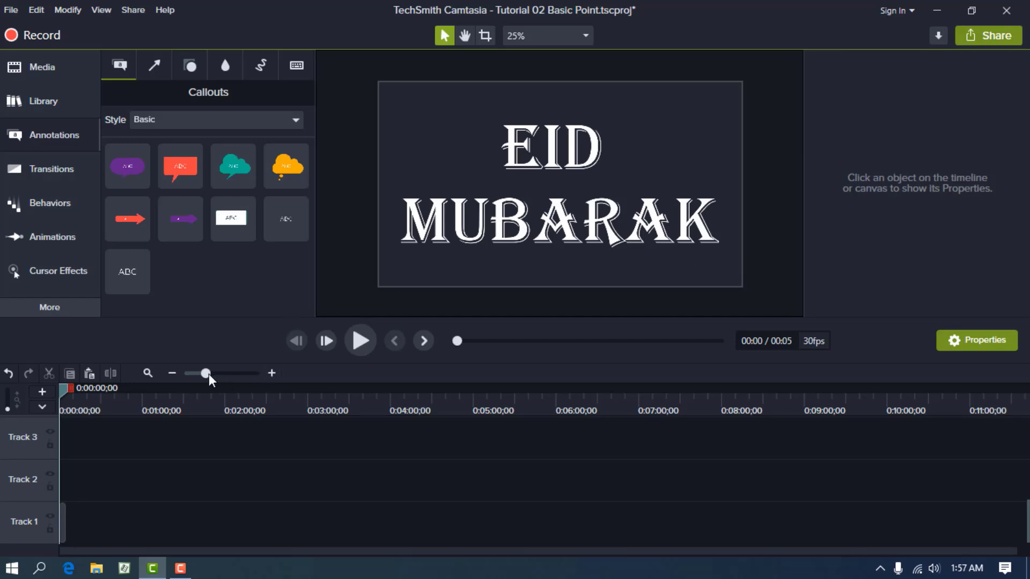
Copy the Track 1 text callout and paste seven copies at the timeline start, stacked on Tracks 2 to 8
{"action": "left_click_drag", "start_coordinate": [208, 374], "coordinate": [220, 374]}
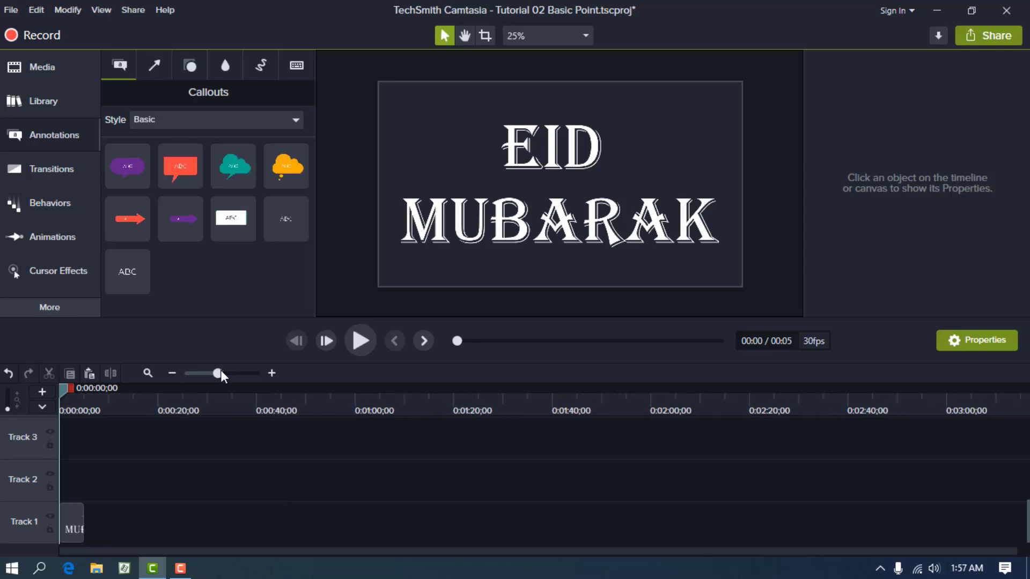
{"action": "left_click", "coordinate": [69, 525]}
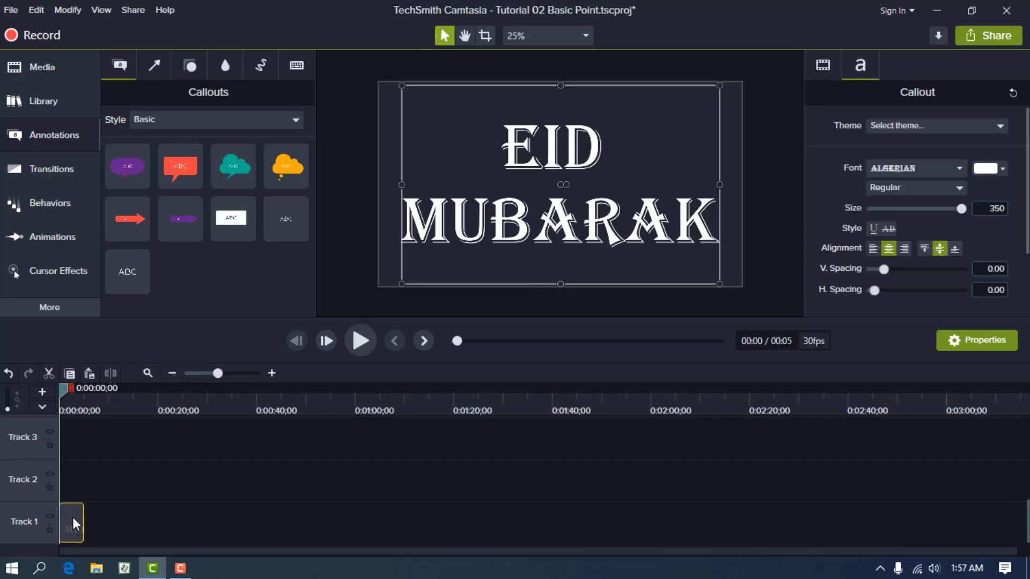
{"action": "left_click", "coordinate": [81, 470]}
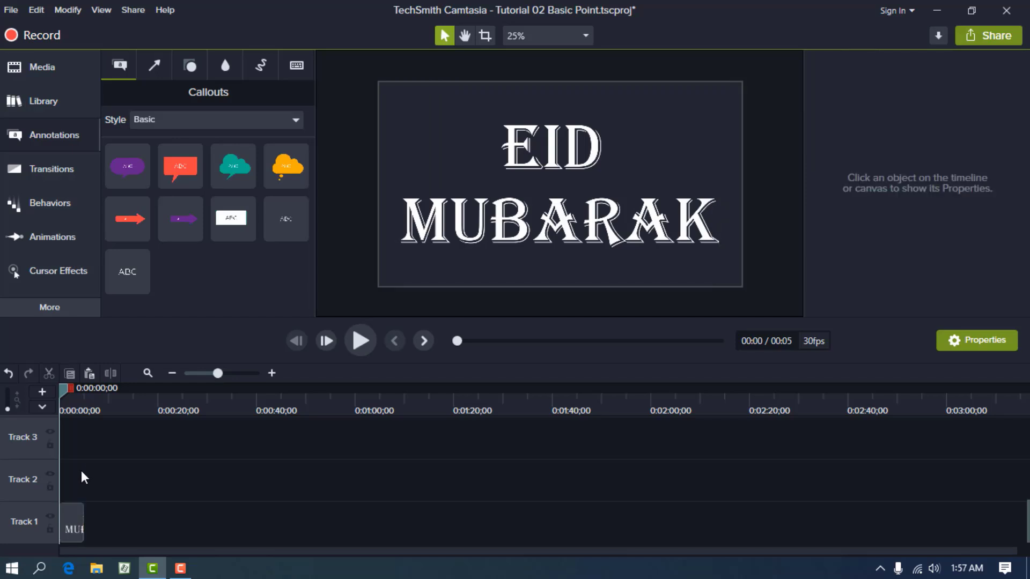
{"action": "key", "text": "ctrl+v"}
{"action": "key", "text": "ctrl+v"}
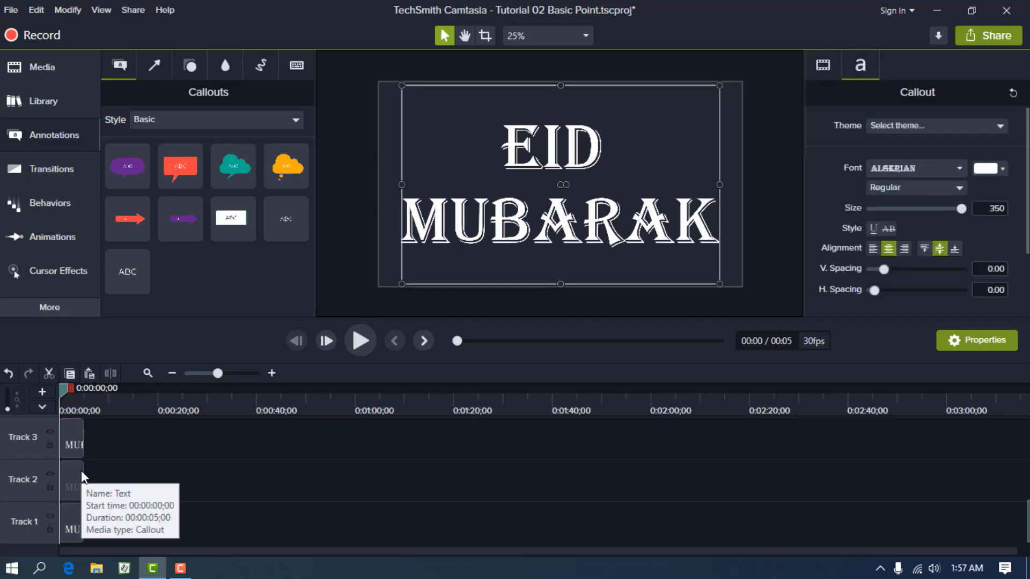
{"action": "key", "text": "ctrl+v"}
{"action": "key", "text": "ctrl+v"}
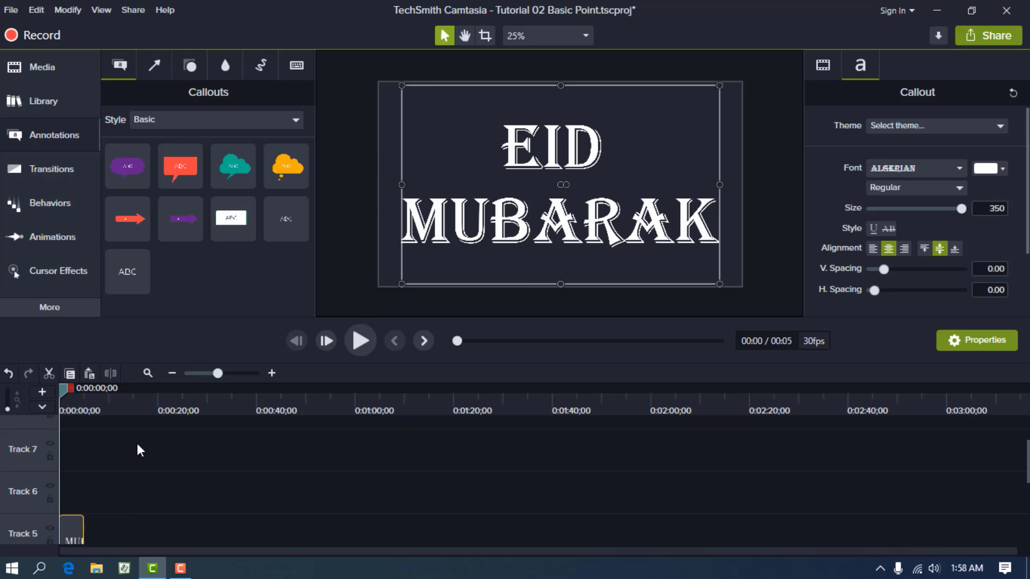
{"action": "key", "text": "ctrl+v"}
{"action": "key", "text": "ctrl+v"}
{"action": "key", "text": "ctrl+v"}
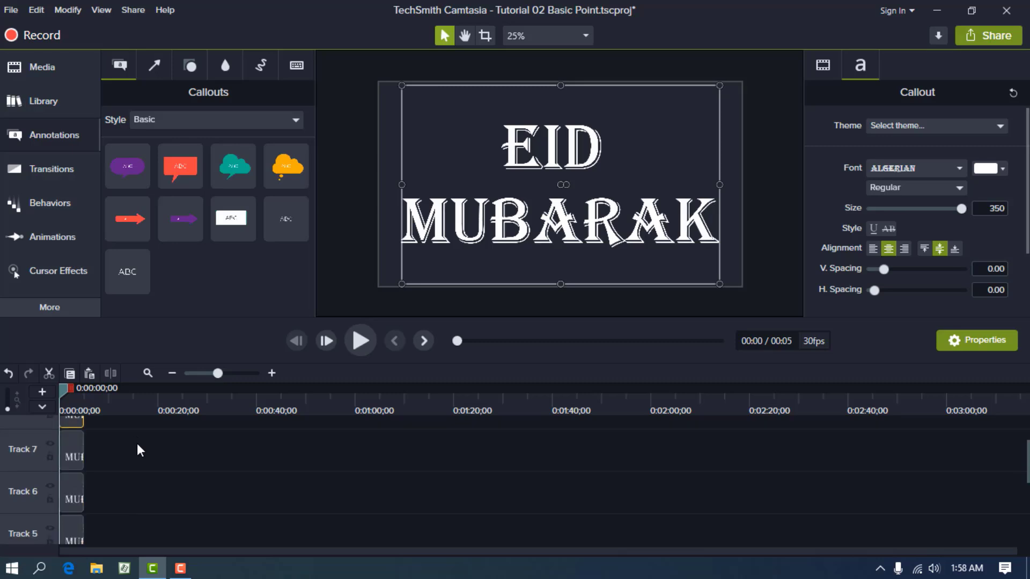
{"action": "left_click", "coordinate": [220, 475]}
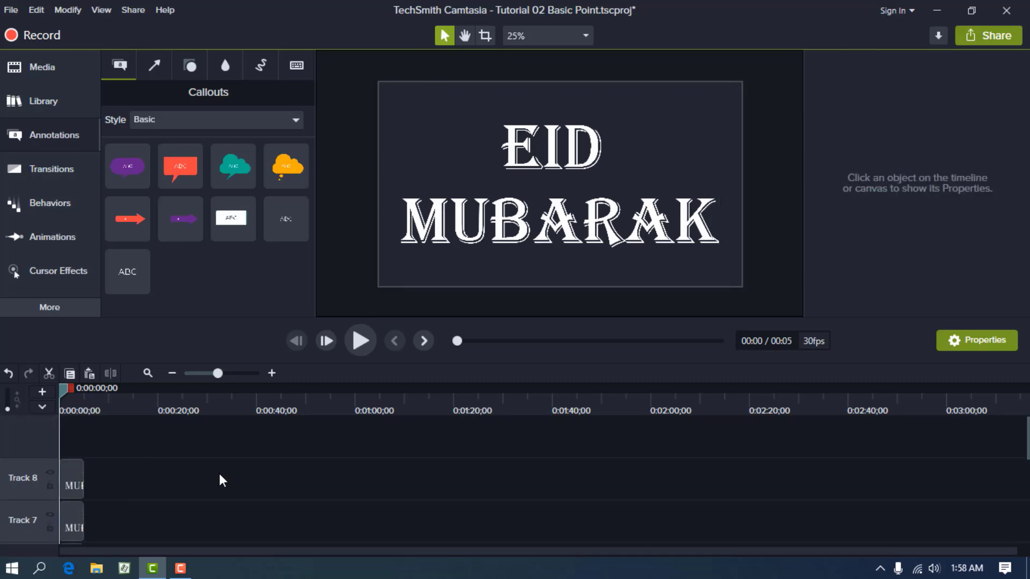
Recolor all the text of the Track 8 callout bright green, #31F50B
{"action": "left_click", "coordinate": [62, 472]}
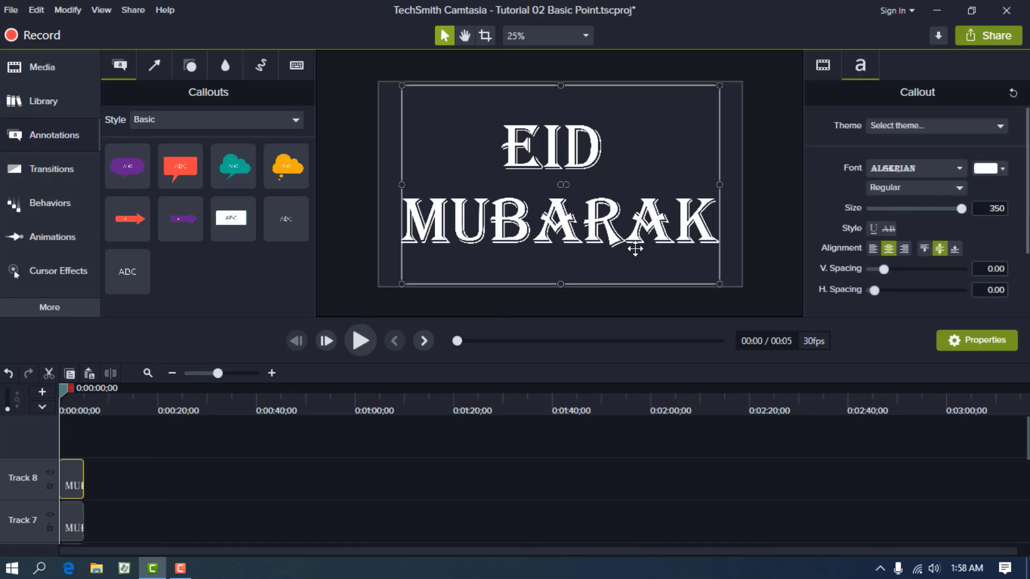
{"action": "double_click", "coordinate": [654, 230]}
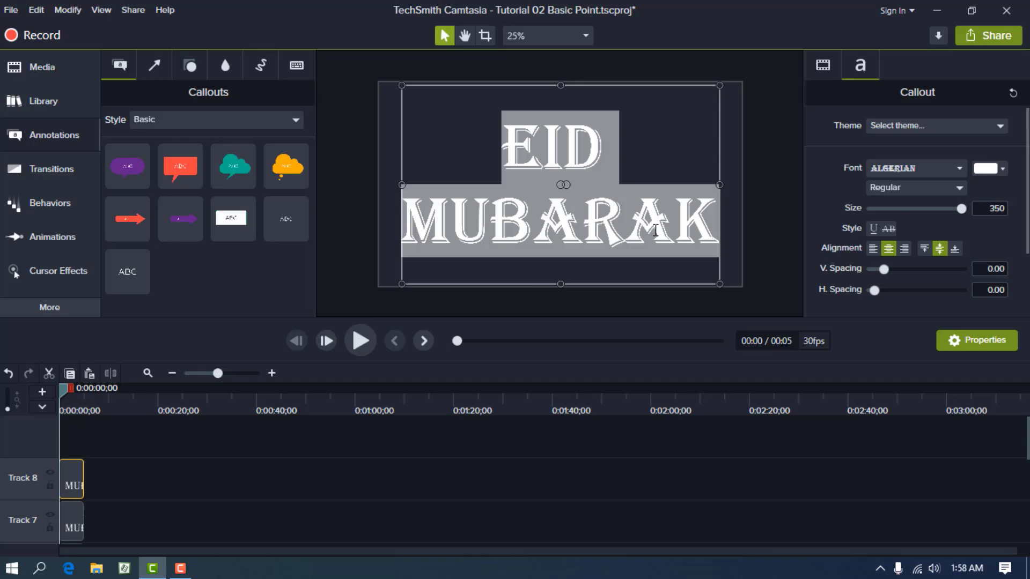
{"action": "left_click", "coordinate": [1002, 169]}
{"action": "left_click", "coordinate": [1000, 297]}
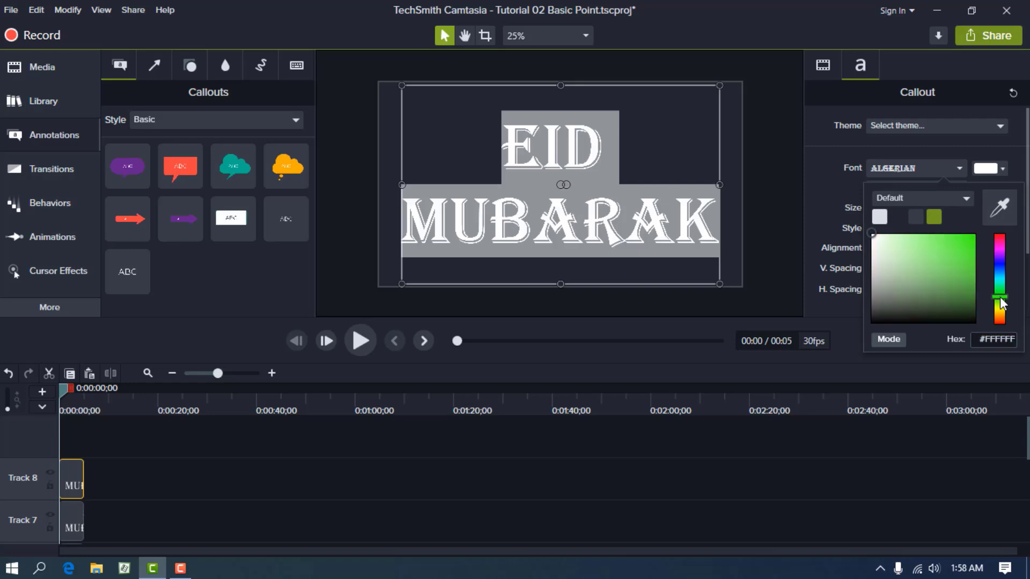
{"action": "left_click", "coordinate": [972, 237]}
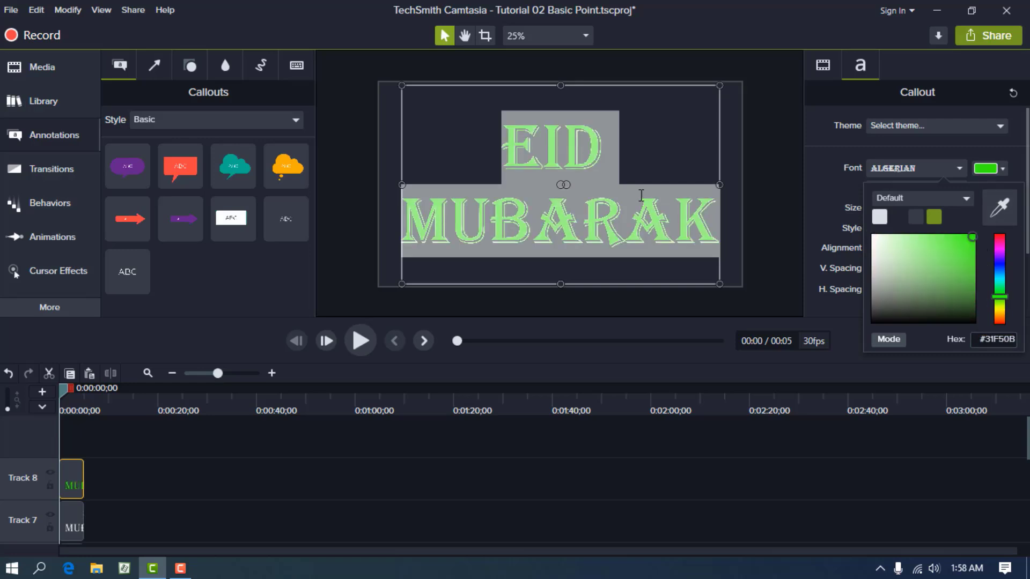
{"action": "left_click", "coordinate": [654, 169]}
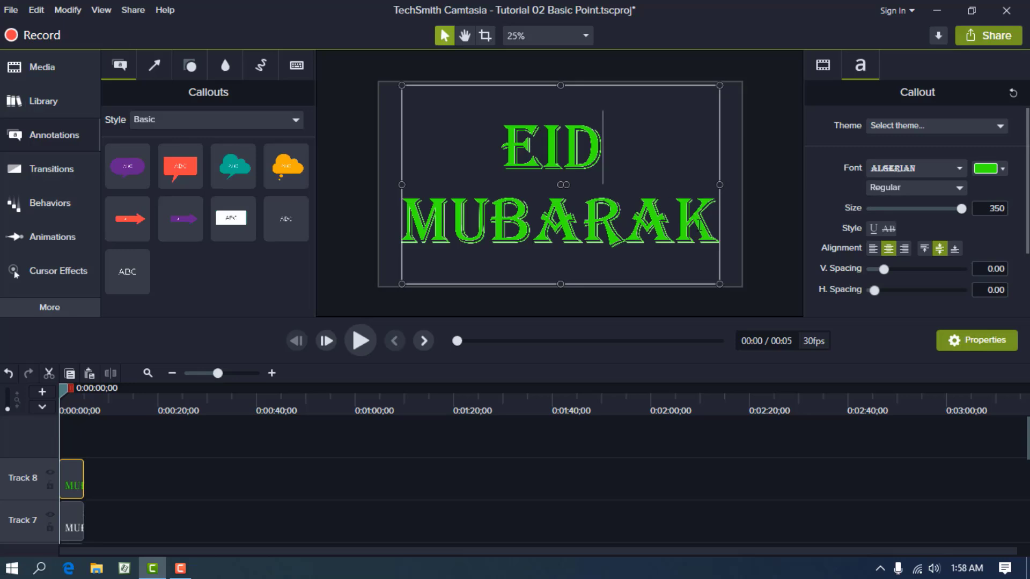
Recolor only the word "EID" in the Track 8 callout turquoise, #0BF5AB
{"action": "left_click_drag", "start_coordinate": [570, 153], "coordinate": [494, 150]}
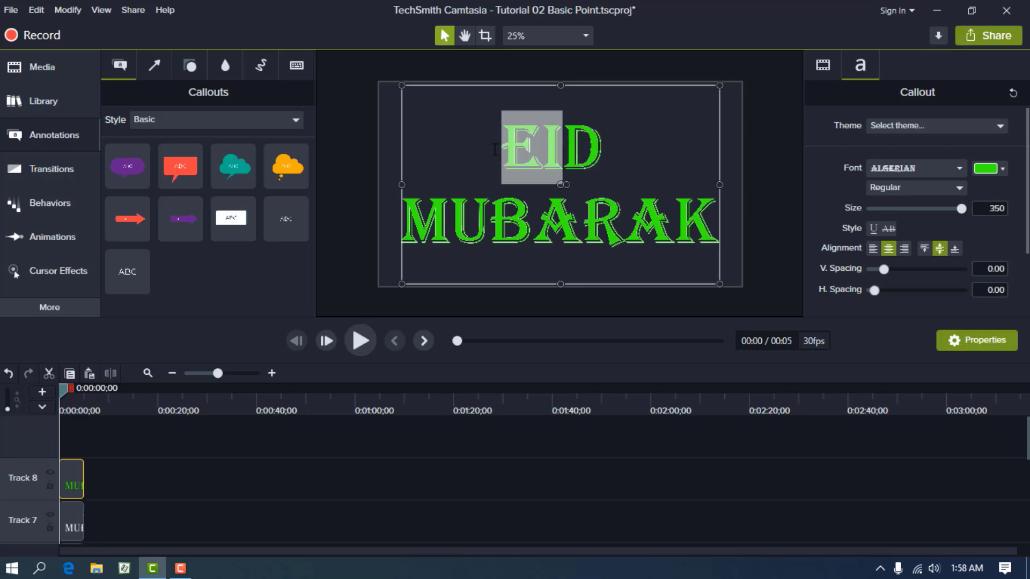
{"action": "left_click_drag", "start_coordinate": [630, 149], "coordinate": [508, 147]}
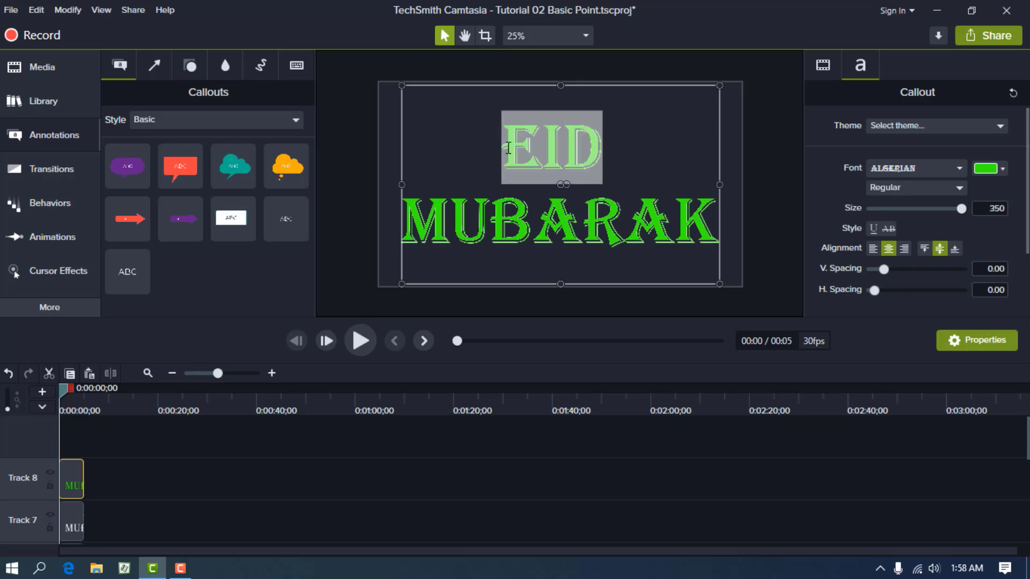
{"action": "left_click", "coordinate": [1002, 167]}
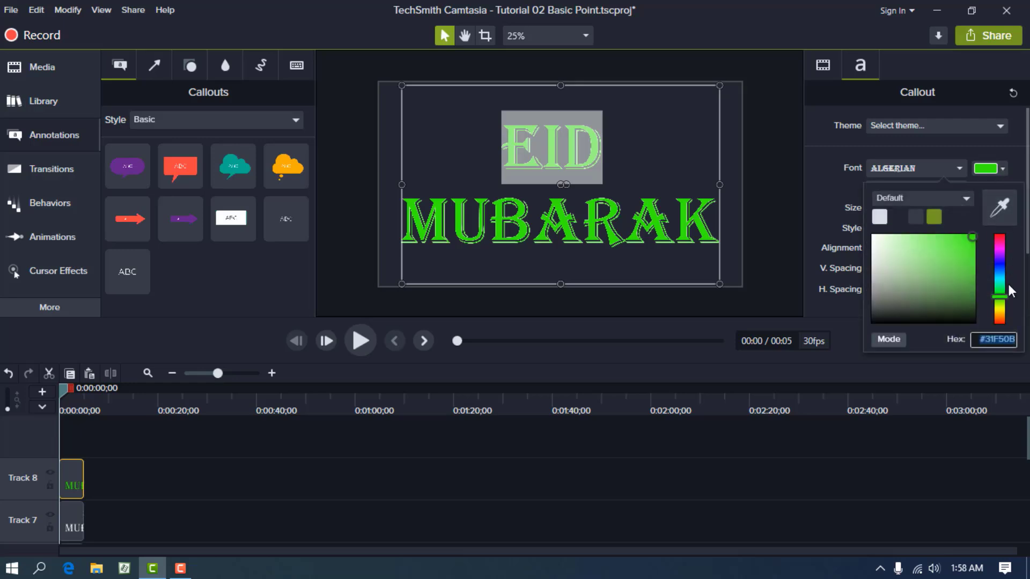
{"action": "left_click_drag", "start_coordinate": [1000, 294], "coordinate": [1001, 284]}
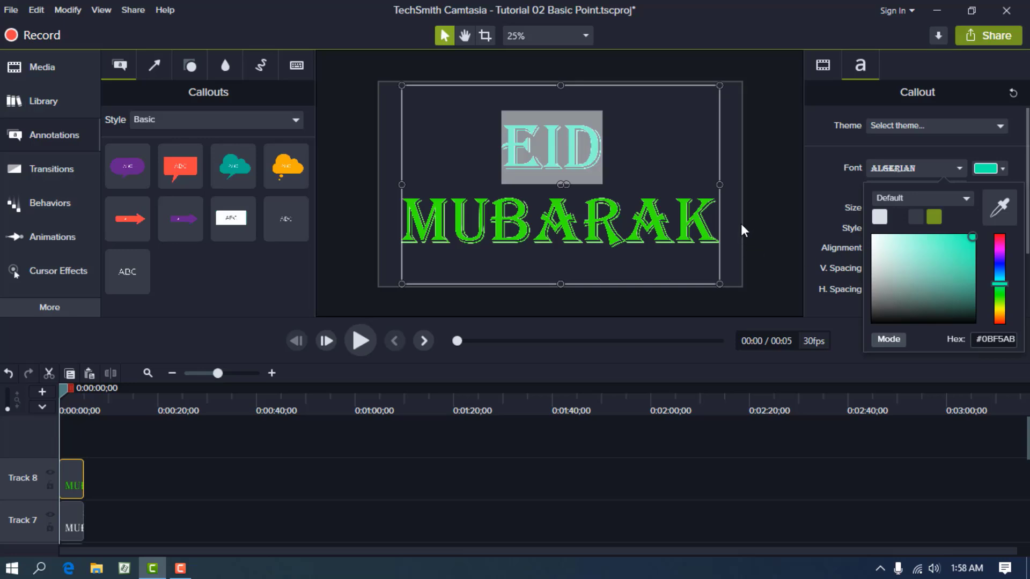
{"action": "left_click", "coordinate": [692, 173]}
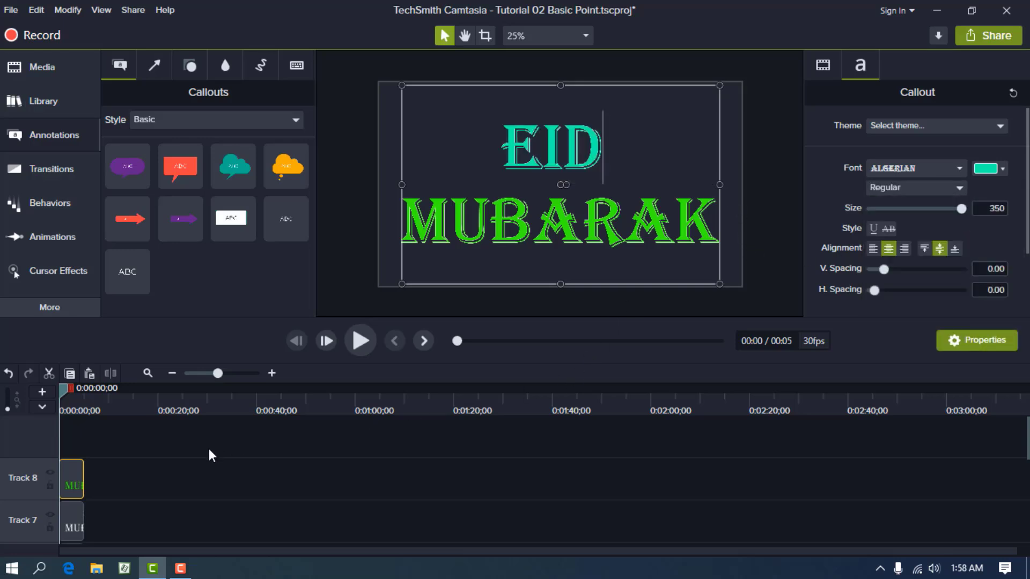
Offset the callout copies on Tracks 2 and 3 along the Z axis, setting the Track 3 copy's Z position to 8
{"action": "scroll", "coordinate": [217, 442], "scroll_direction": "down", "scroll_amount": 2}
{"action": "scroll", "coordinate": [211, 455], "scroll_direction": "down", "scroll_amount": 2}
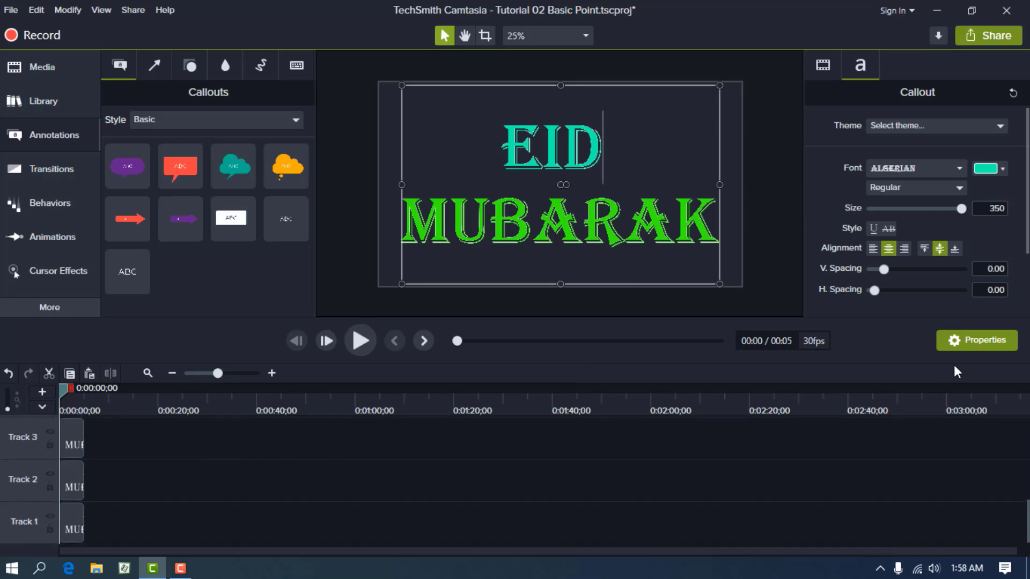
{"action": "left_click", "coordinate": [821, 68]}
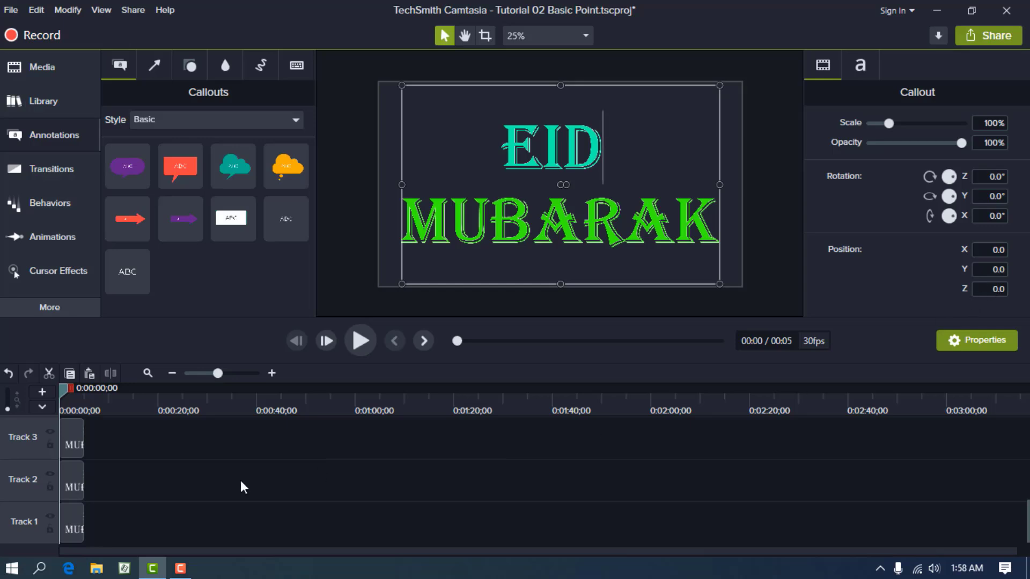
{"action": "left_click", "coordinate": [64, 527]}
{"action": "left_click", "coordinate": [77, 486]}
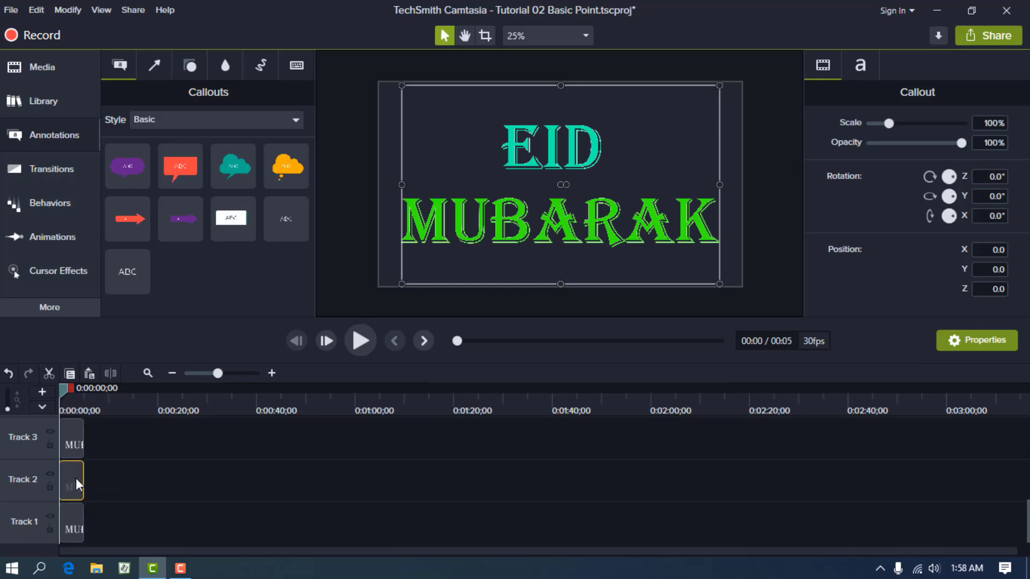
{"action": "left_click", "coordinate": [996, 289]}
{"action": "left_click", "coordinate": [73, 444]}
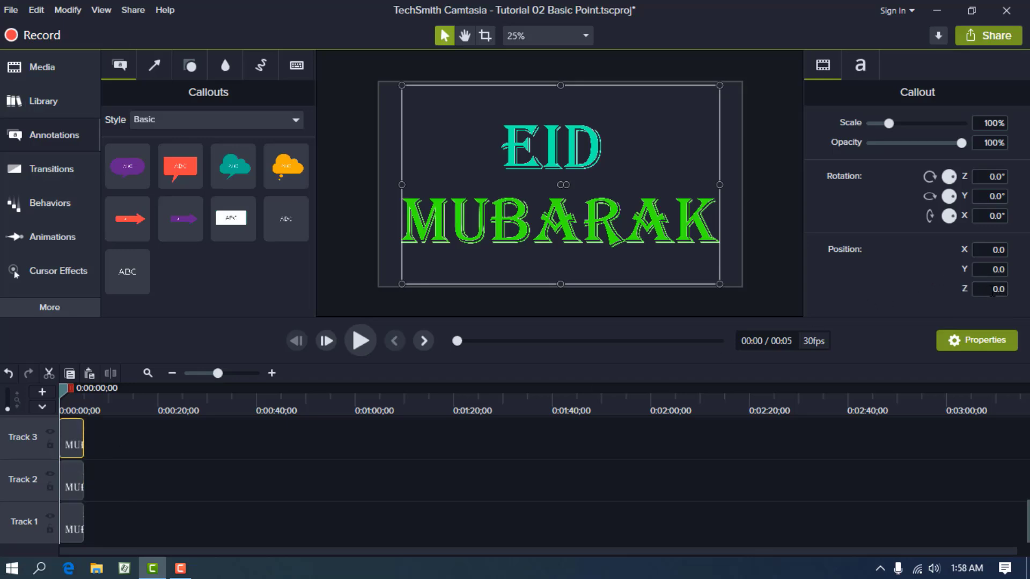
{"action": "left_click", "coordinate": [996, 289]}
{"action": "type", "text": "8"}
{"action": "scroll", "coordinate": [137, 476], "scroll_direction": "up", "scroll_amount": 3}
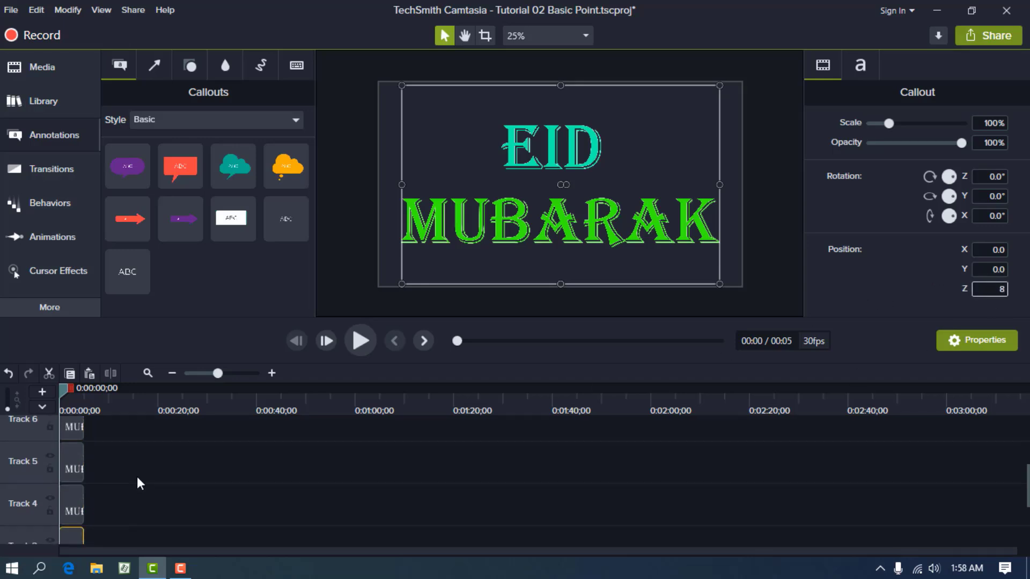
Offset the callout copies on Tracks 4, 5 and 6 along the Z axis, setting Track 5 to 16 and Track 6 to 20
{"action": "left_click", "coordinate": [76, 512]}
{"action": "left_click", "coordinate": [982, 290]}
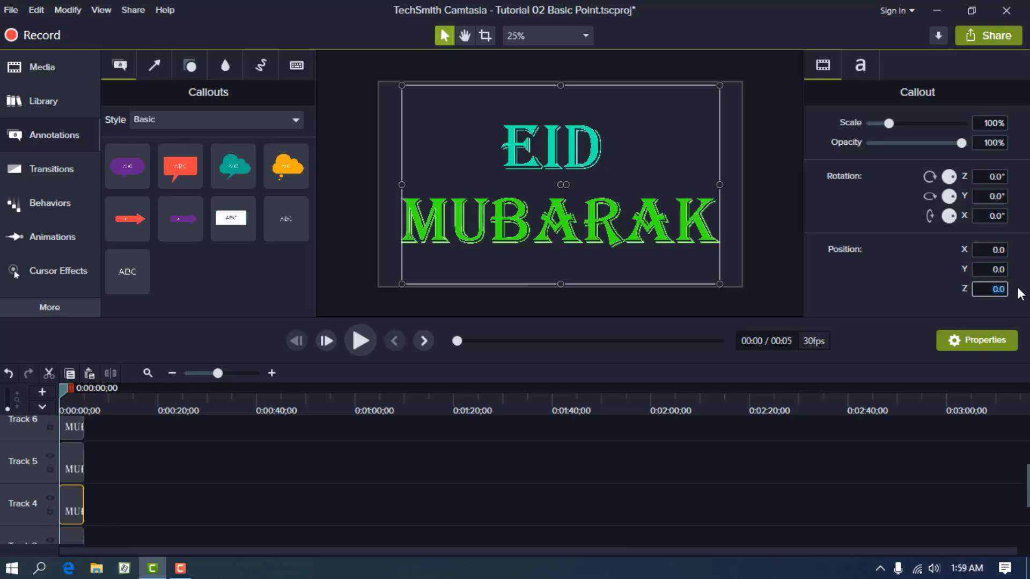
{"action": "left_click", "coordinate": [76, 470]}
{"action": "left_click", "coordinate": [987, 289]}
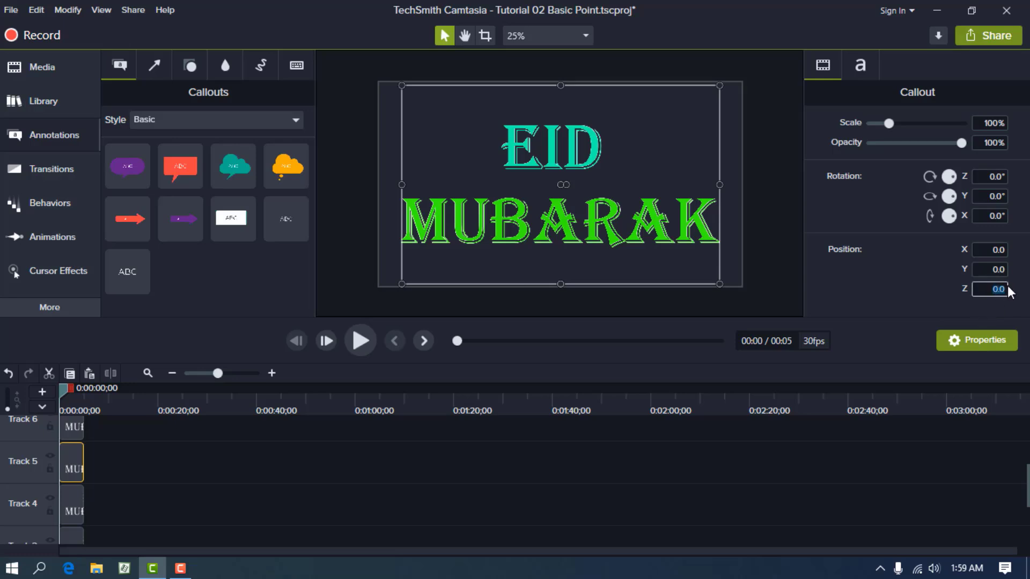
{"action": "type", "text": "16"}
{"action": "left_click", "coordinate": [76, 429]}
{"action": "left_click", "coordinate": [985, 290]}
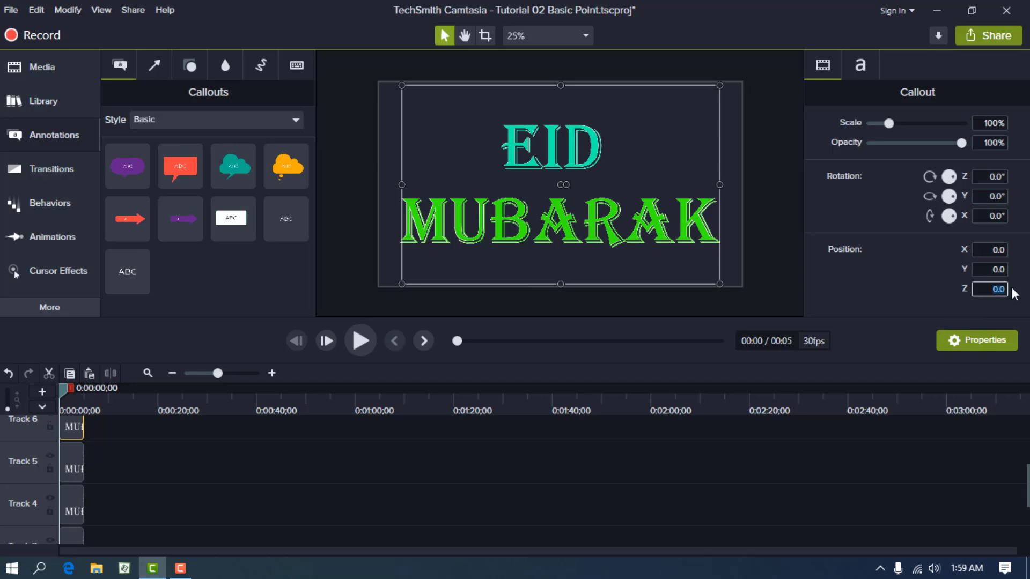
{"action": "type", "text": "20"}
Set the Z position of the Track 7 callout copy to 24 and the Track 8 copy to 28
{"action": "scroll", "coordinate": [295, 475], "scroll_direction": "up", "scroll_amount": 3}
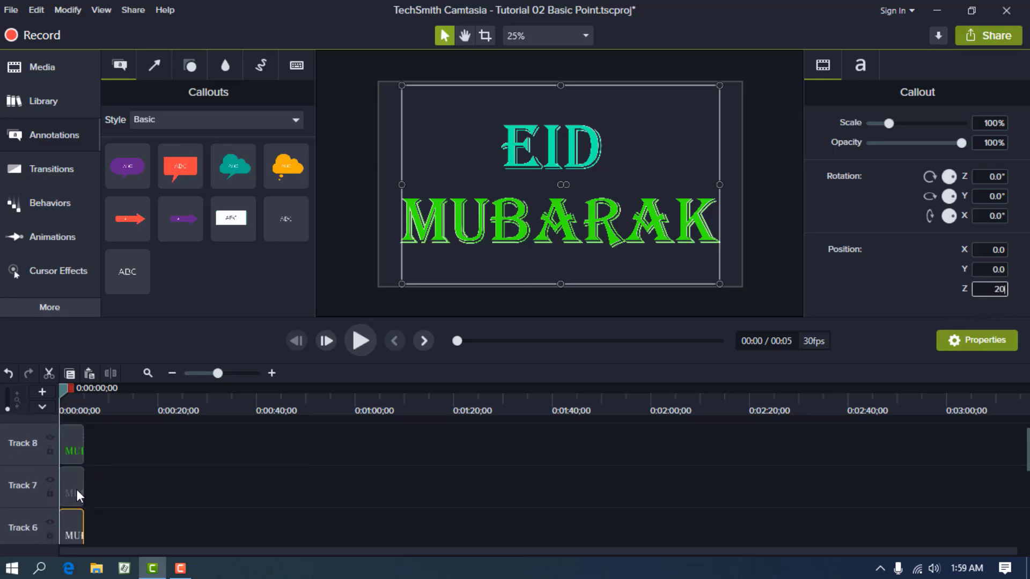
{"action": "left_click", "coordinate": [77, 489]}
{"action": "left_click", "coordinate": [996, 289]}
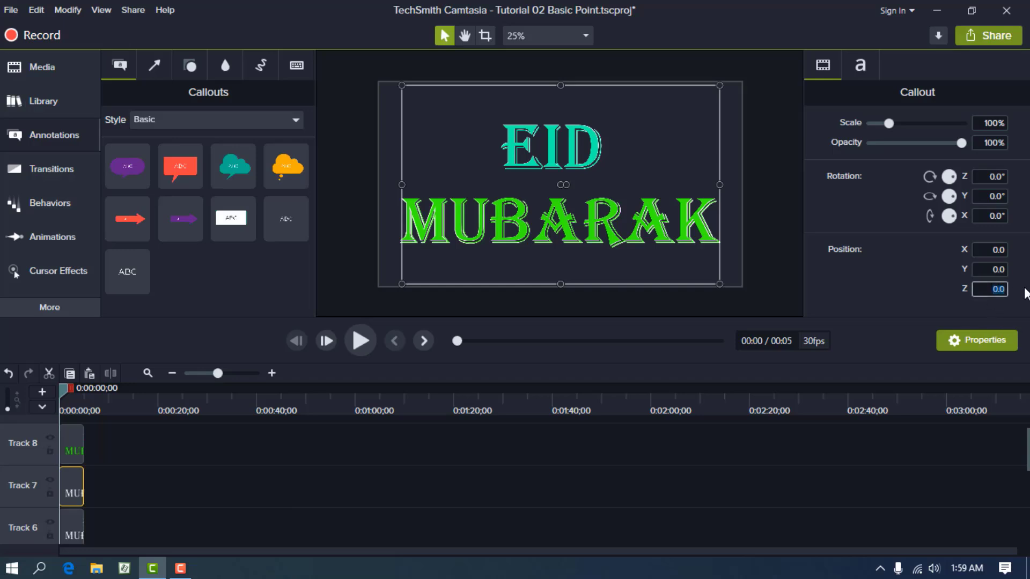
{"action": "type", "text": "24"}
{"action": "left_click", "coordinate": [72, 452]}
{"action": "left_click", "coordinate": [997, 289]}
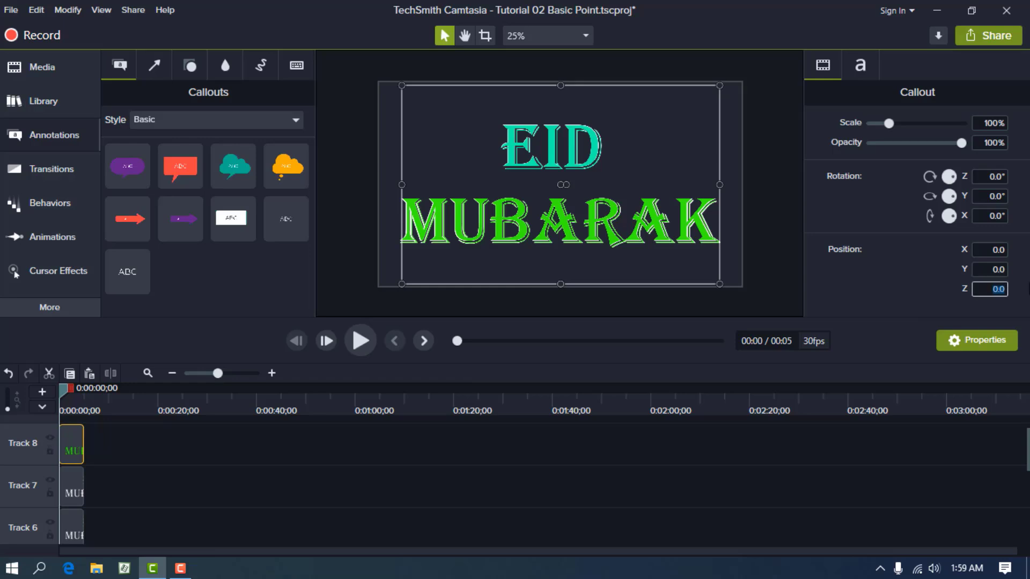
{"action": "type", "text": "28"}
Group all the callout copies on the timeline into one clip and extend the group to about 20 seconds
{"action": "scroll", "coordinate": [387, 475], "scroll_direction": "down", "scroll_amount": 3}
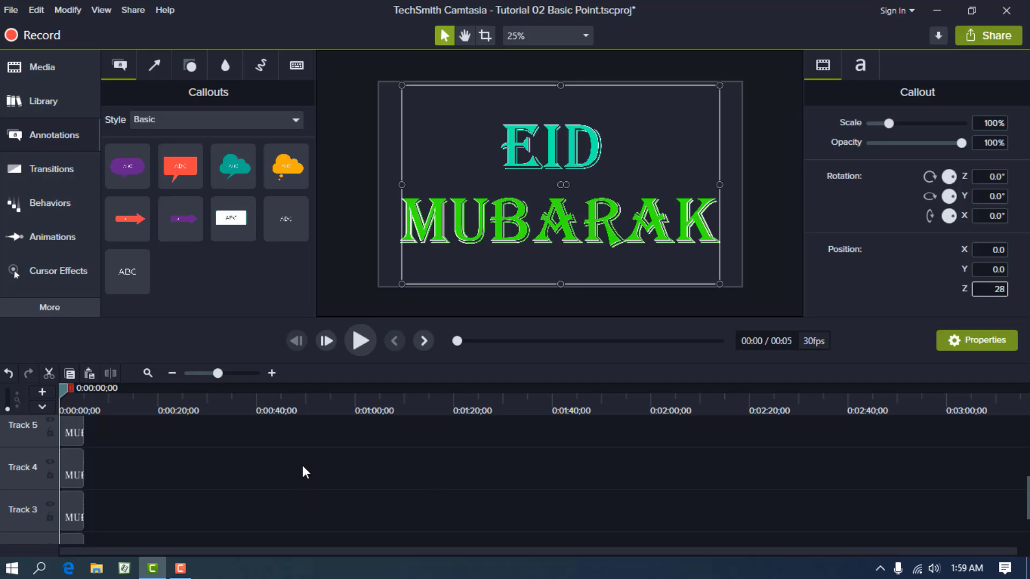
{"action": "scroll", "coordinate": [305, 472], "scroll_direction": "down", "scroll_amount": 2}
{"action": "left_click", "coordinate": [72, 520]}
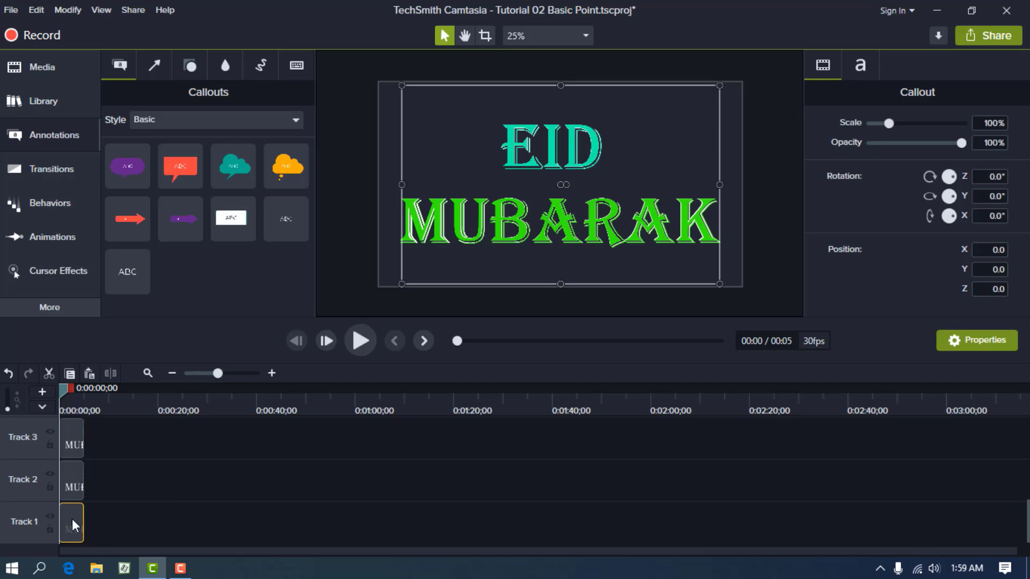
{"action": "key", "text": "ctrl+a"}
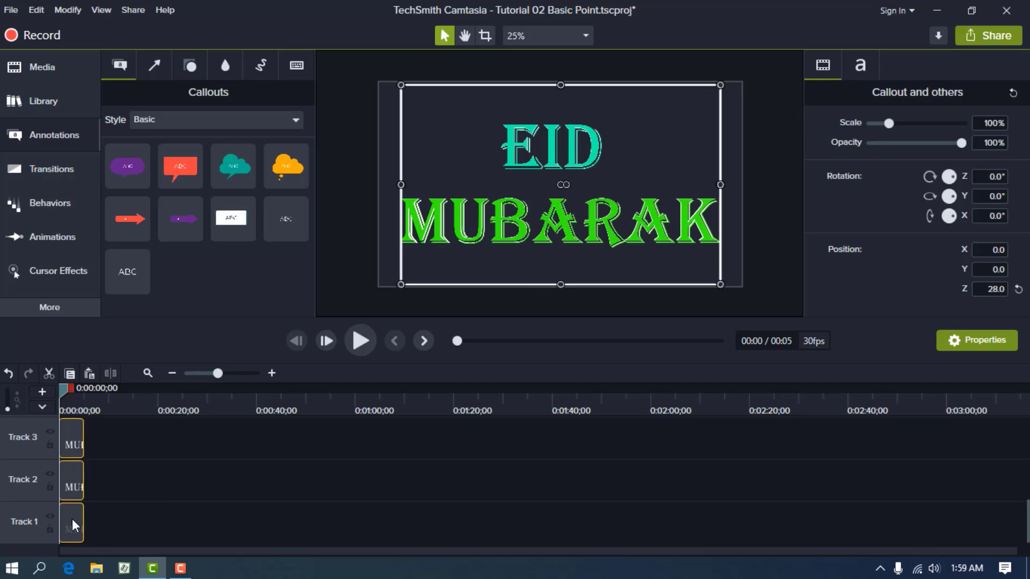
{"action": "right_click", "coordinate": [72, 519]}
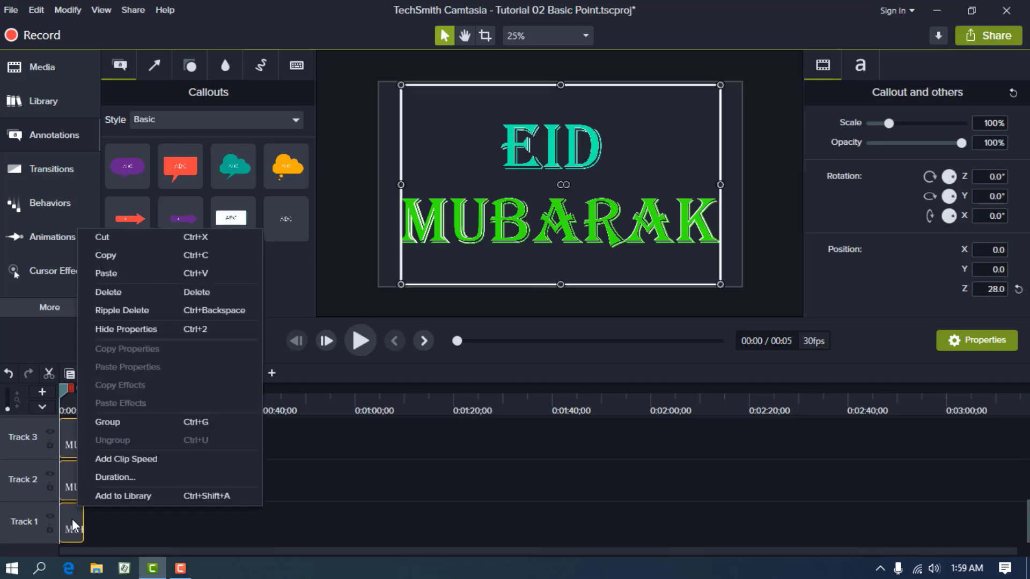
{"action": "left_click", "coordinate": [110, 422]}
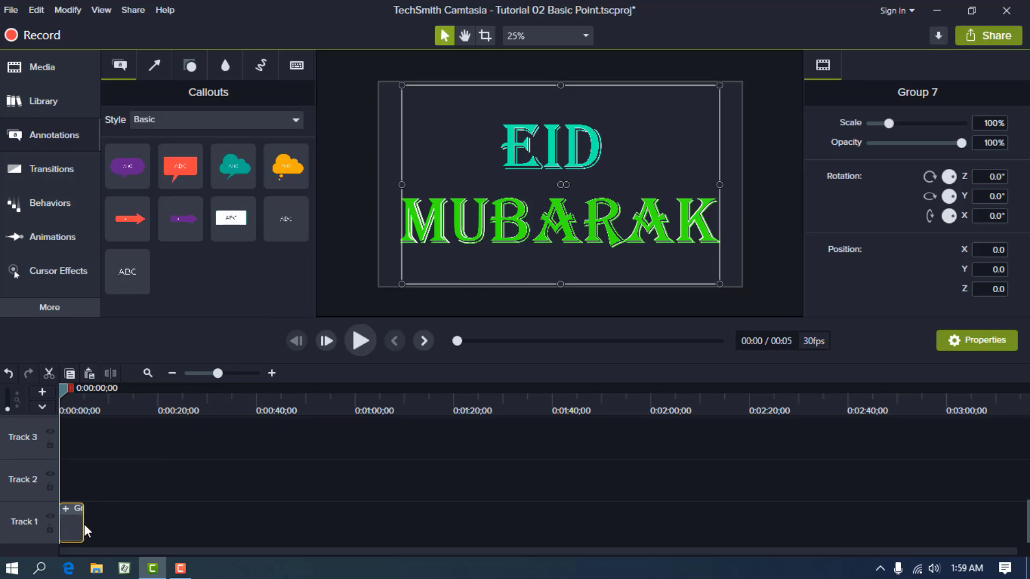
{"action": "left_click_drag", "start_coordinate": [85, 524], "coordinate": [156, 522]}
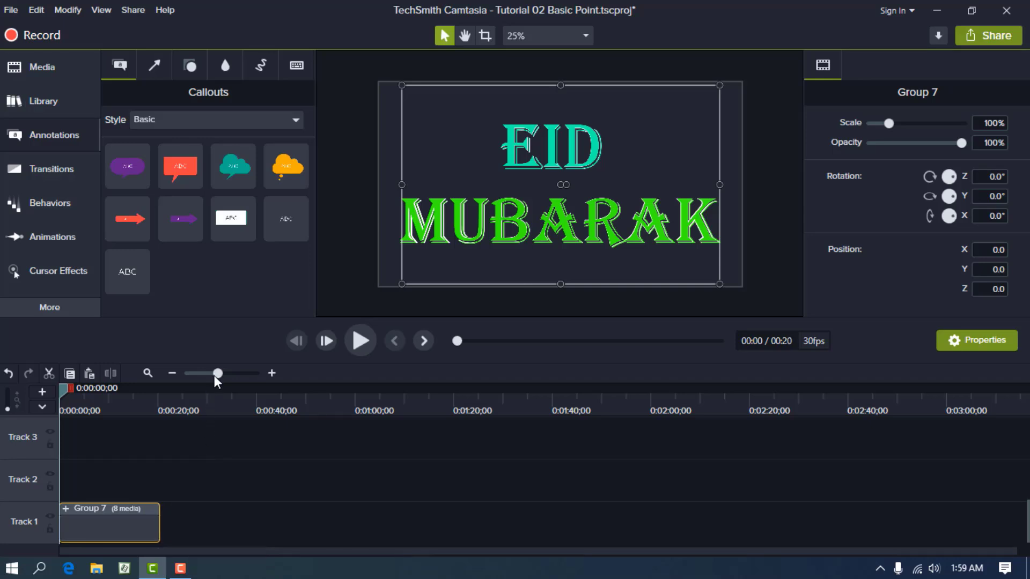
Add an animation to the group, stretch it over the clip's full length, and return the playhead to the start
{"action": "mouse_move", "coordinate": [217, 374]}
{"action": "left_mouse_down"}
{"action": "mouse_move", "coordinate": [240, 373]}
{"action": "mouse_move", "coordinate": [226, 374]}
{"action": "left_mouse_up"}
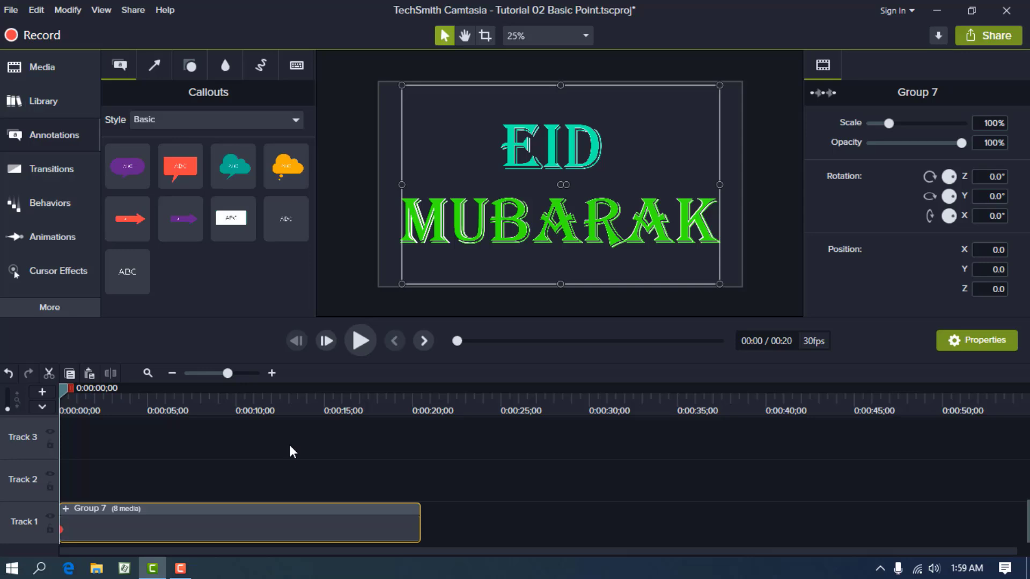
{"action": "left_click_drag", "start_coordinate": [61, 530], "coordinate": [381, 525]}
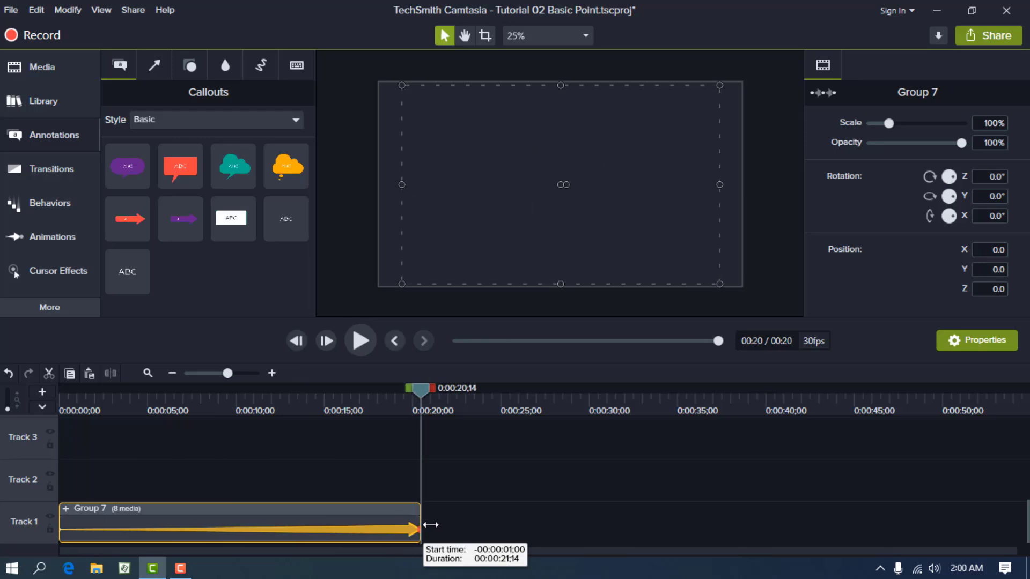
{"action": "left_click", "coordinate": [319, 399]}
{"action": "left_click_drag", "start_coordinate": [84, 419], "coordinate": [31, 419]}
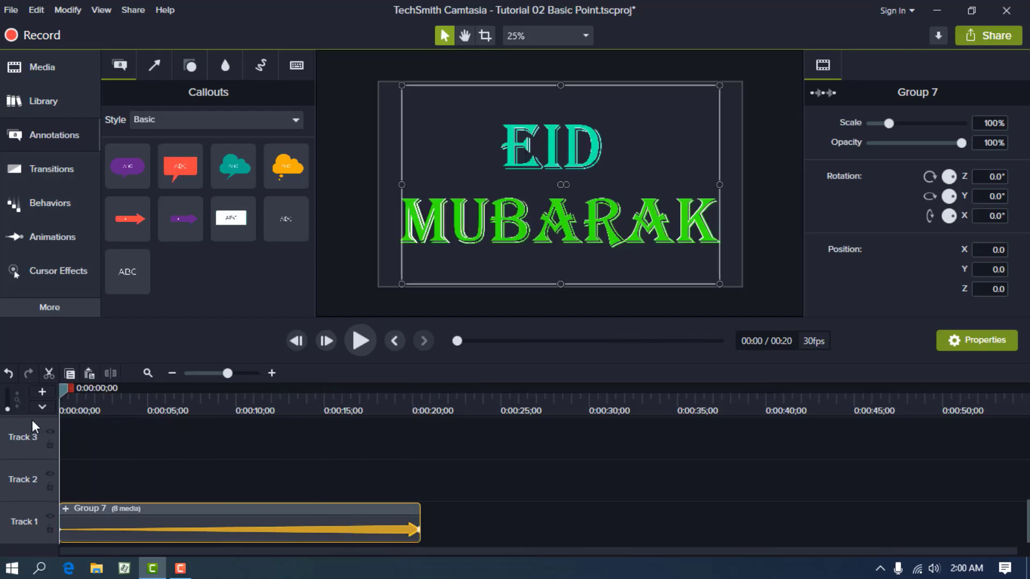
{"action": "left_click", "coordinate": [47, 102]}
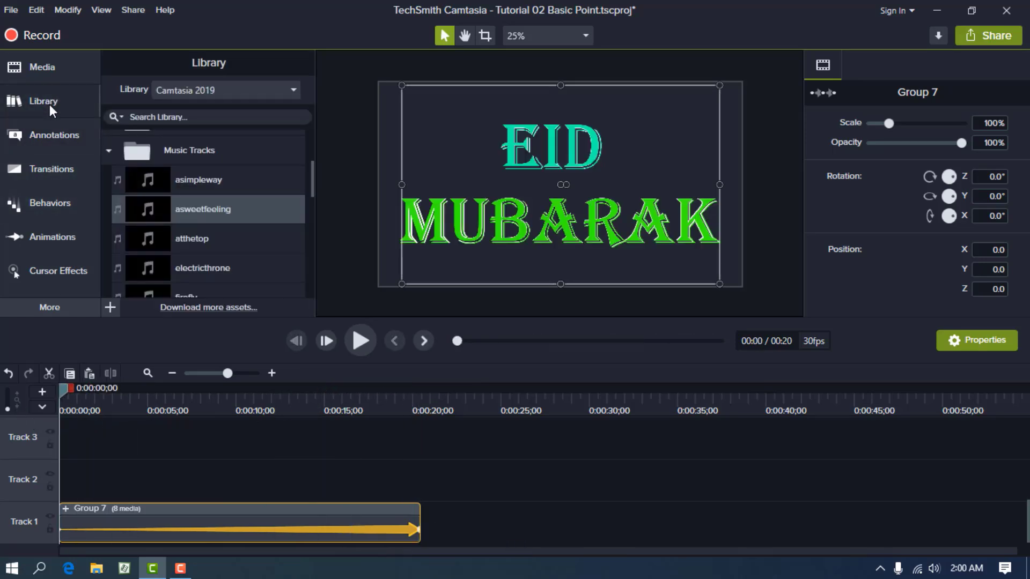
{"action": "left_click", "coordinate": [107, 147]}
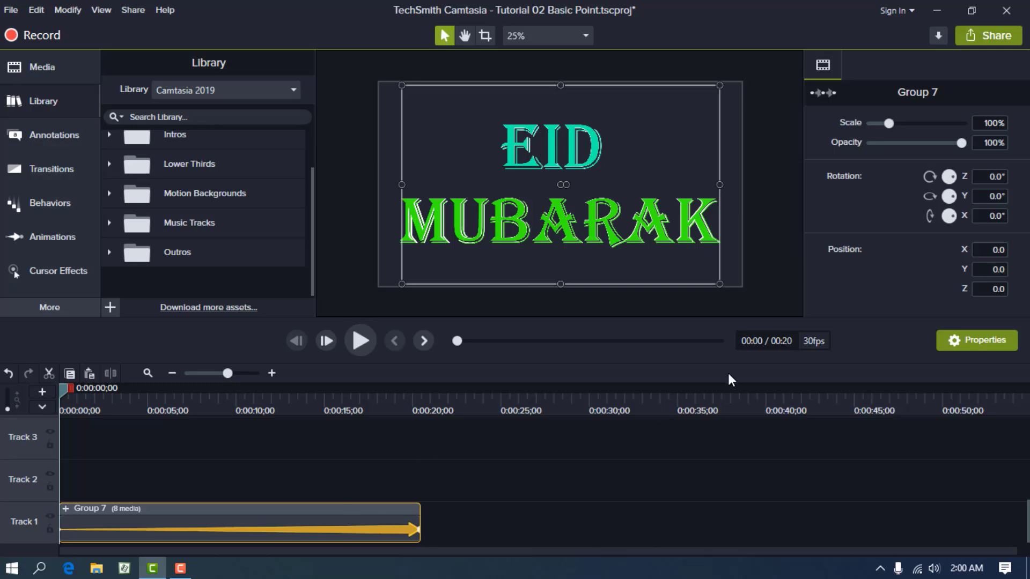
Set the group's rotation at the timeline start to Z 10° and Y 360°, and preview the spinning text
{"action": "left_click", "coordinate": [988, 181]}
{"action": "type", "text": "10"}
{"action": "key", "text": "Tab"}
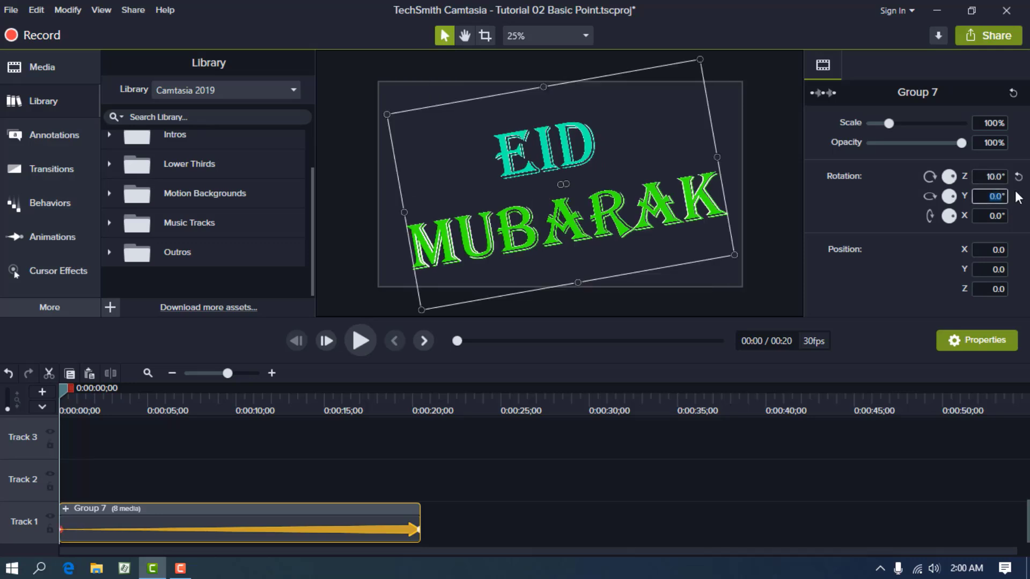
{"action": "type", "text": "360"}
{"action": "left_click", "coordinate": [361, 340]}
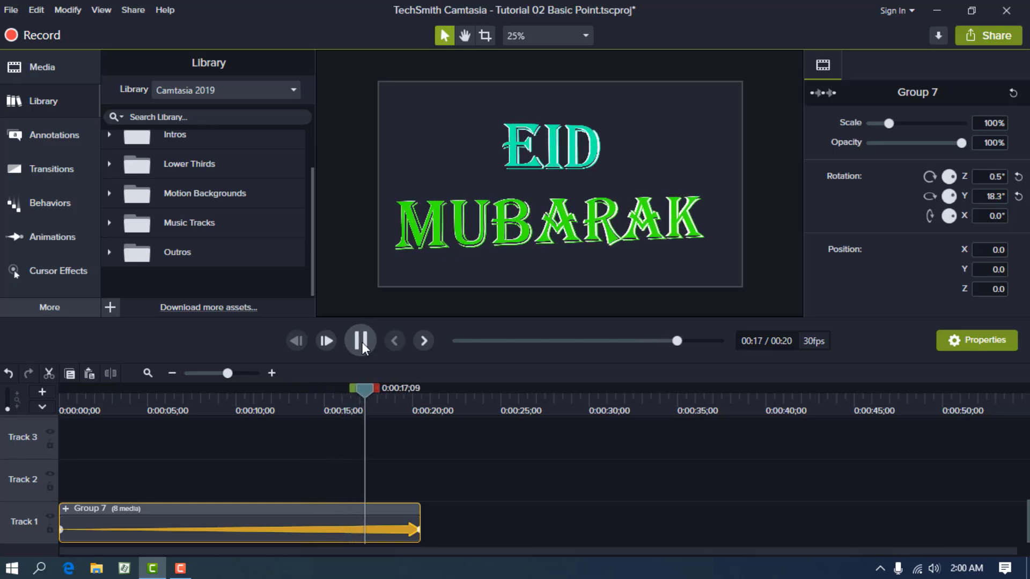
{"action": "left_click", "coordinate": [362, 342]}
Move the group clip to Track 3 and place the flyingapps motion background from the library at the start of Track 2
{"action": "left_click_drag", "start_coordinate": [212, 509], "coordinate": [194, 492]}
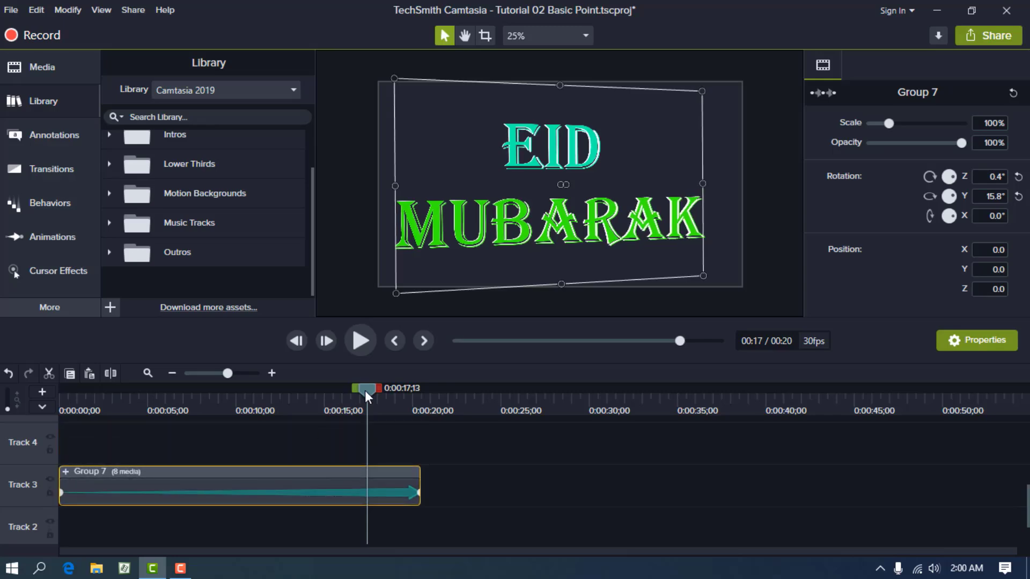
{"action": "left_click_drag", "start_coordinate": [364, 395], "coordinate": [61, 444]}
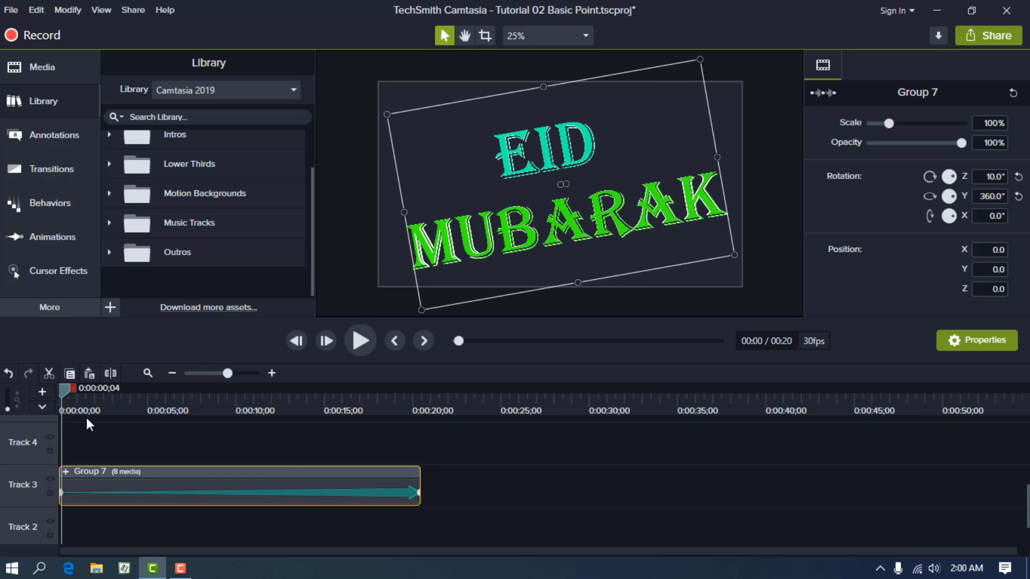
{"action": "left_click", "coordinate": [44, 101]}
{"action": "left_click", "coordinate": [44, 101]}
{"action": "left_click", "coordinate": [109, 193]}
{"action": "scroll", "coordinate": [258, 225], "scroll_direction": "down", "scroll_amount": 5}
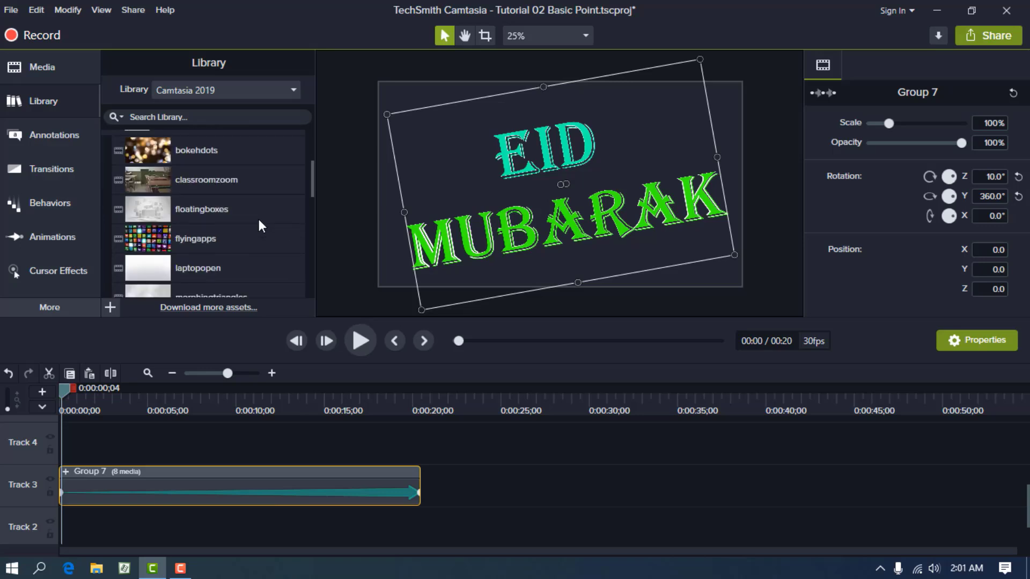
{"action": "scroll", "coordinate": [259, 224], "scroll_direction": "down", "scroll_amount": 3}
{"action": "scroll", "coordinate": [259, 224], "scroll_direction": "up", "scroll_amount": 4}
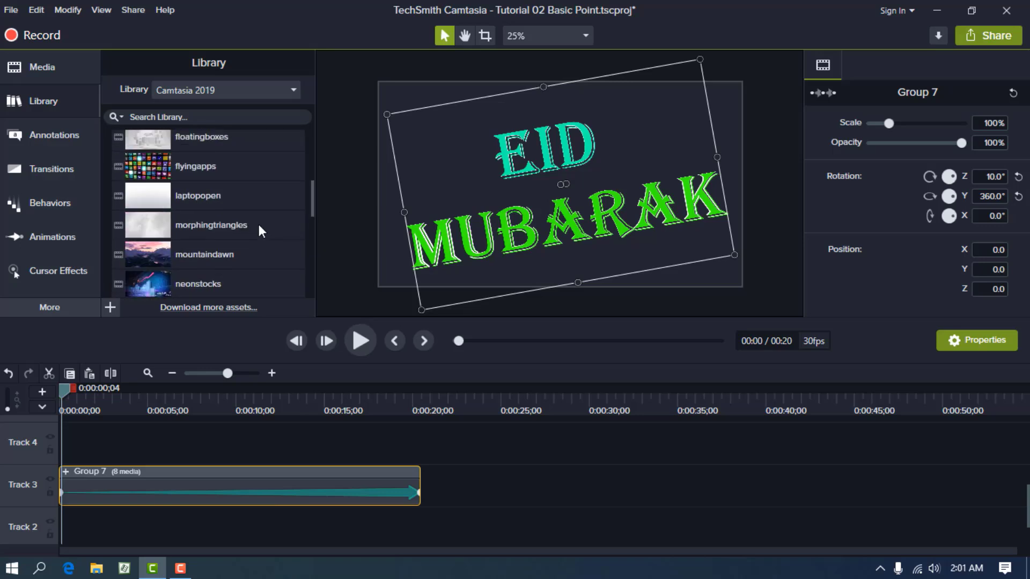
{"action": "left_click_drag", "start_coordinate": [141, 199], "coordinate": [30, 510]}
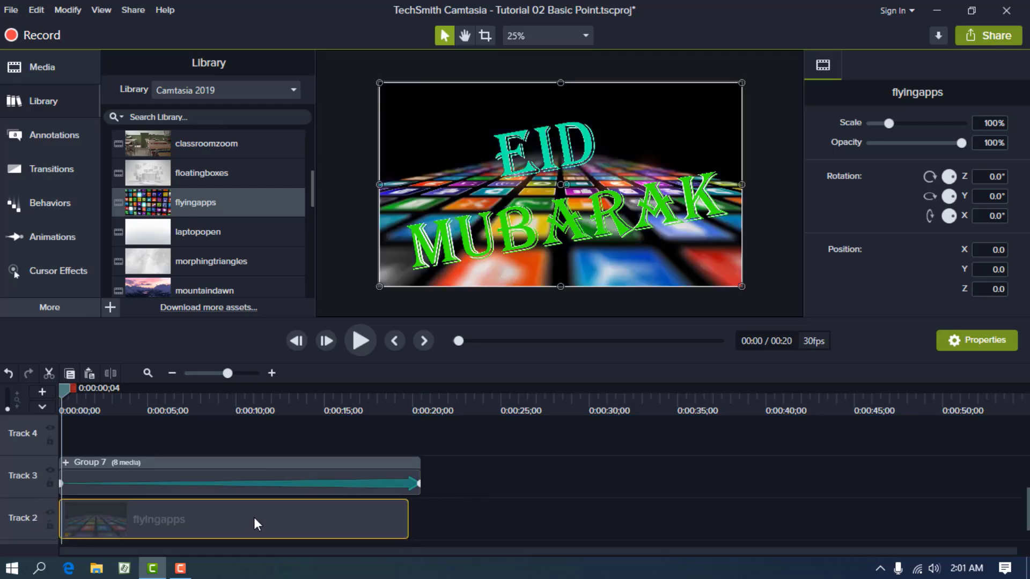
Shorten the group's animation and trim the group clip on Track 3 to end together with the flyingapps clip
{"action": "left_click_drag", "start_coordinate": [63, 389], "coordinate": [408, 429]}
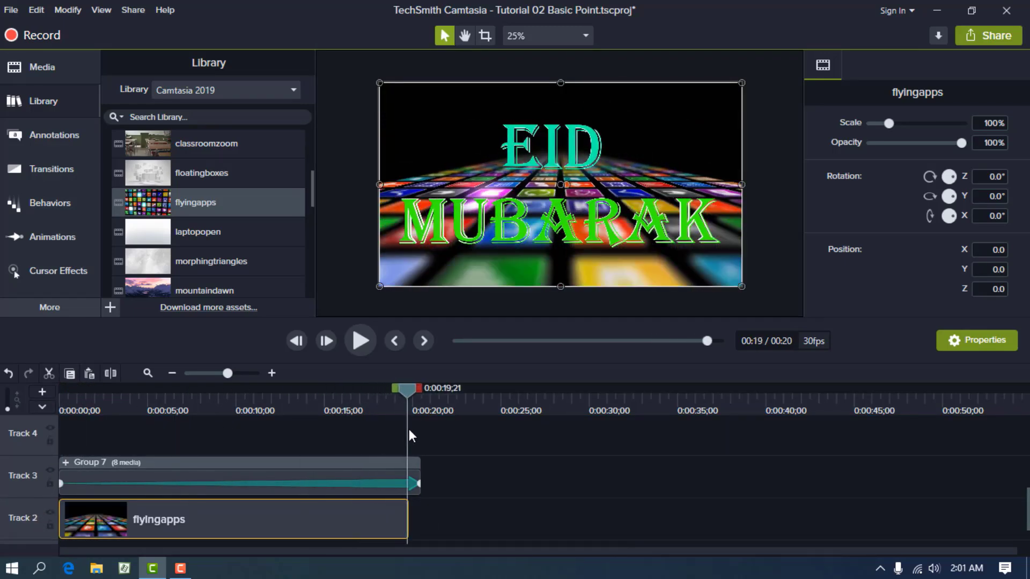
{"action": "left_click", "coordinate": [413, 473]}
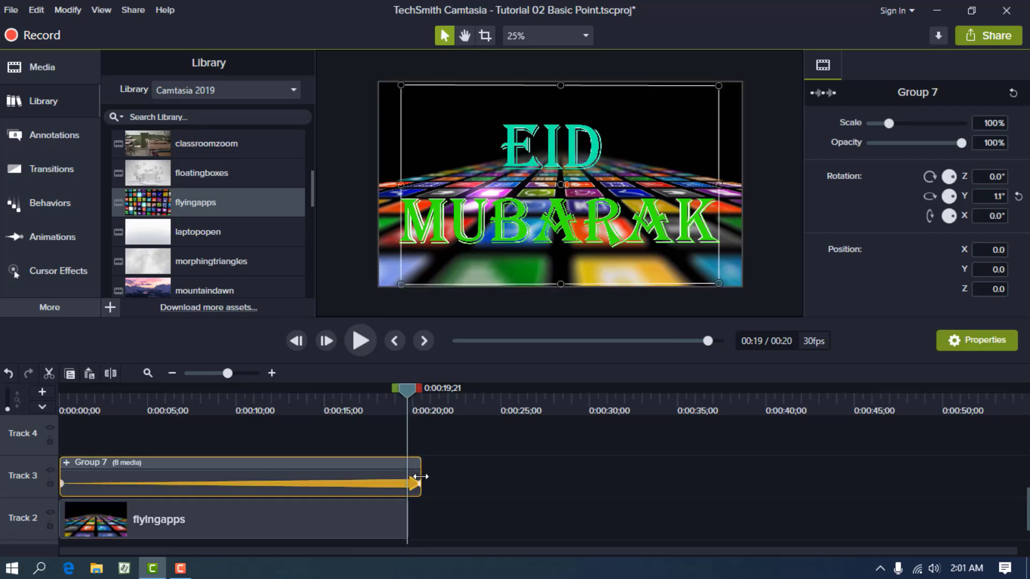
{"action": "left_click", "coordinate": [420, 477]}
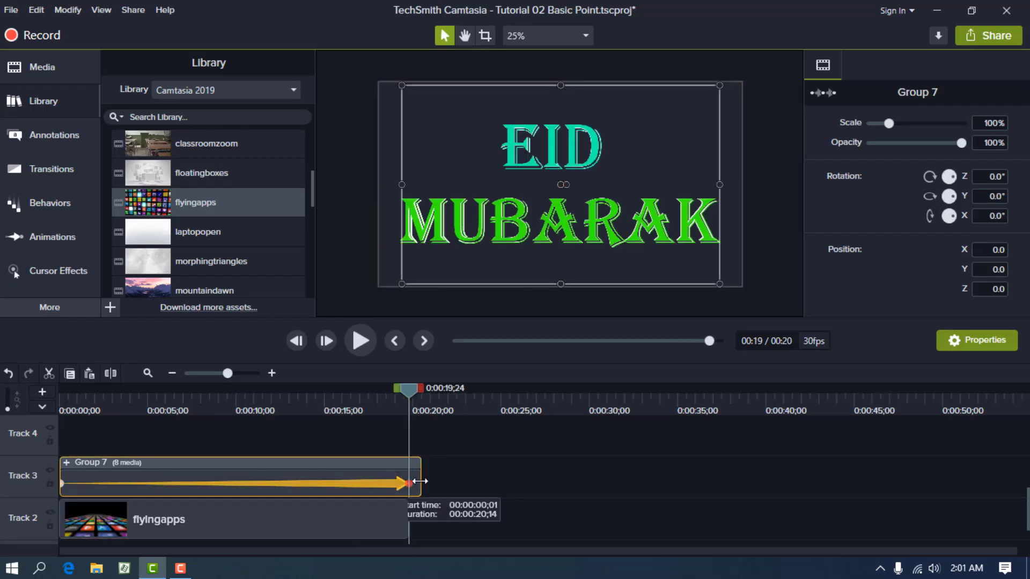
{"action": "left_click_drag", "start_coordinate": [420, 481], "coordinate": [410, 481]}
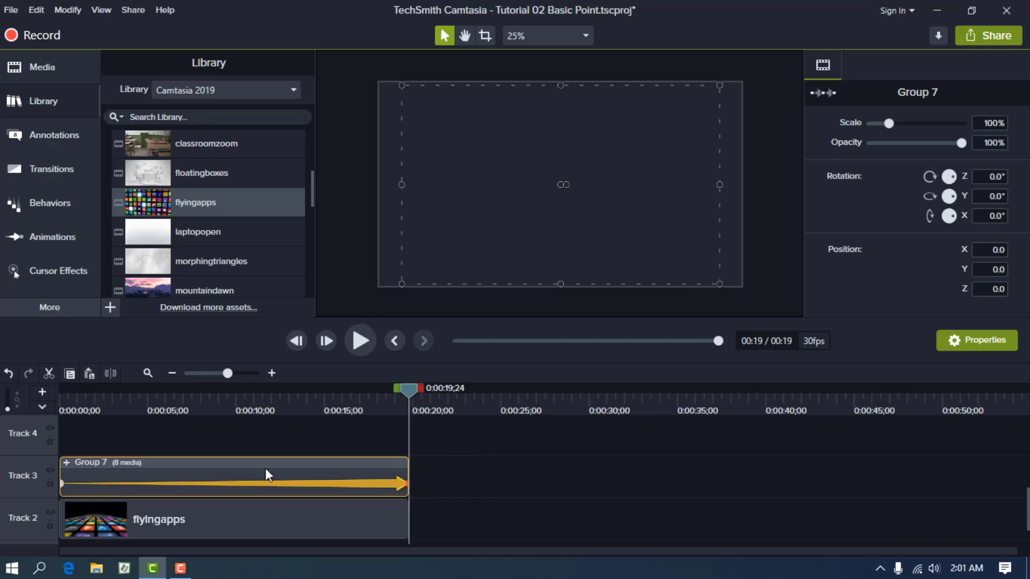
Play the timeline from the beginning to preview the rotating text over the flyingapps background
{"action": "scroll", "coordinate": [265, 468], "scroll_direction": "down", "scroll_amount": 1}
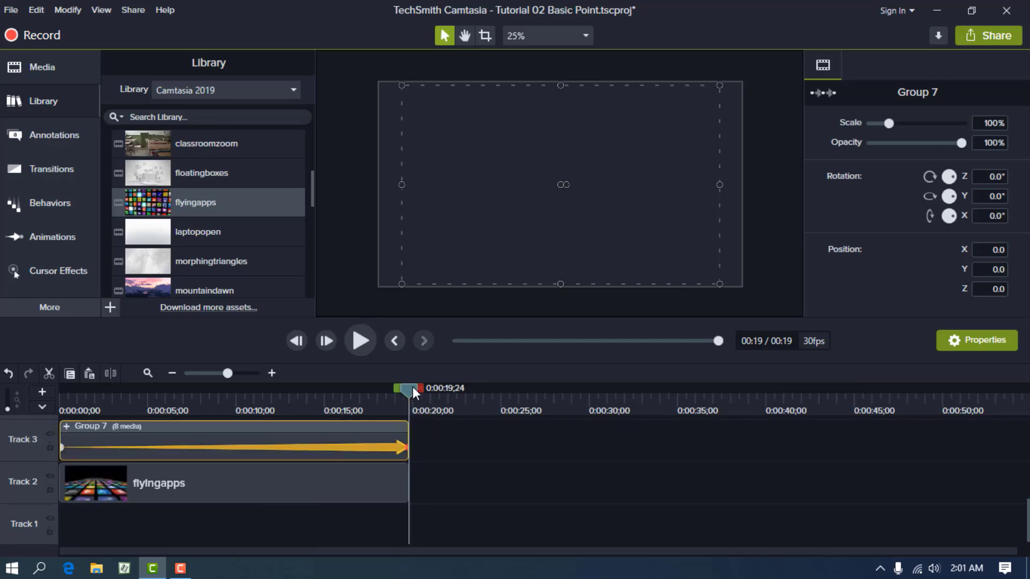
{"action": "left_click_drag", "start_coordinate": [413, 390], "coordinate": [45, 432]}
{"action": "left_click", "coordinate": [370, 341]}
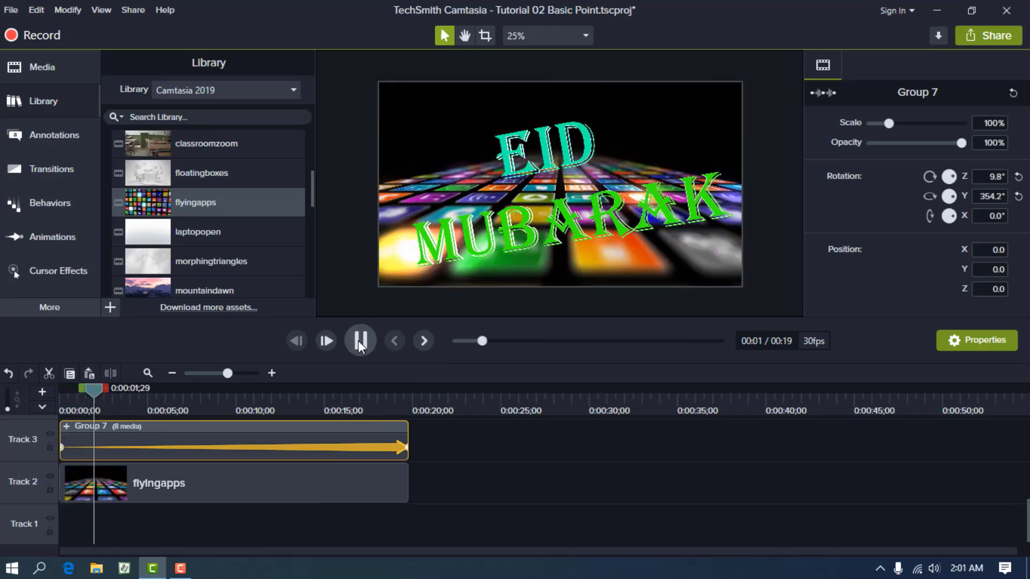
{"action": "left_click", "coordinate": [358, 340]}
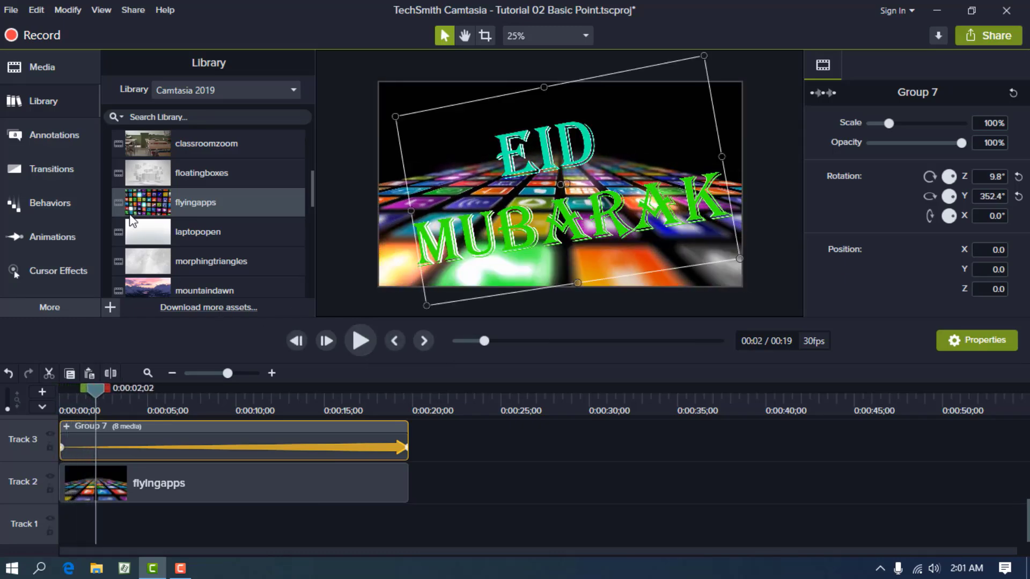
Place the electricthrone music track from the library's Music Tracks folder at the start of Track 1
{"action": "scroll", "coordinate": [242, 201], "scroll_direction": "up", "scroll_amount": 1}
{"action": "scroll", "coordinate": [242, 201], "scroll_direction": "up", "scroll_amount": 4}
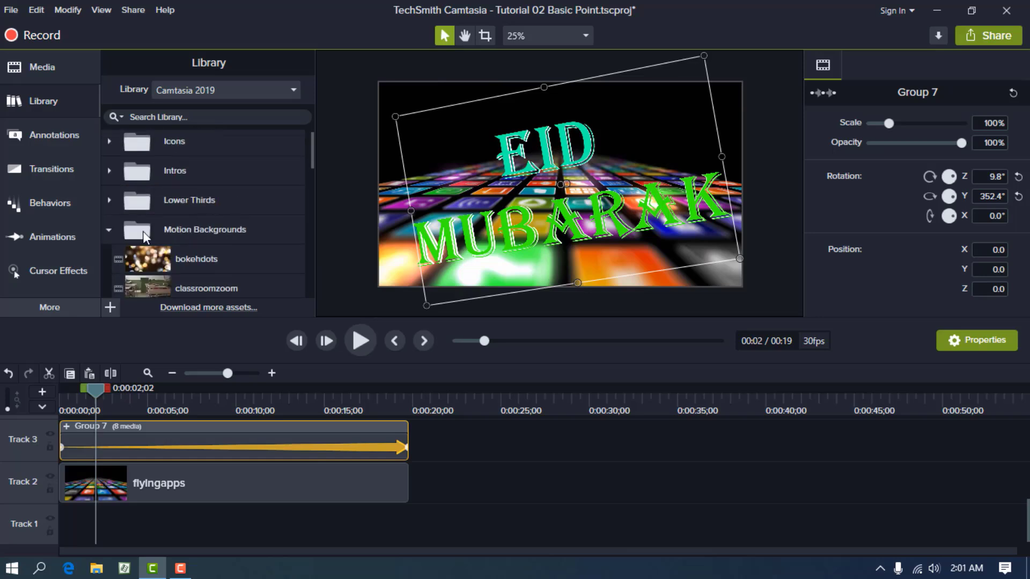
{"action": "left_click", "coordinate": [108, 229]}
{"action": "scroll", "coordinate": [252, 219], "scroll_direction": "down", "scroll_amount": 1}
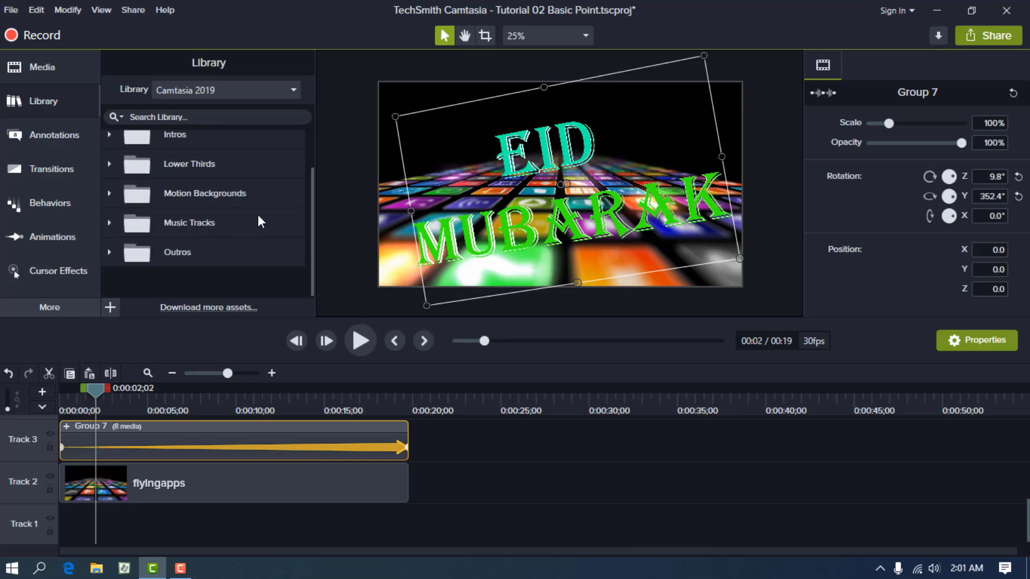
{"action": "left_click", "coordinate": [109, 222]}
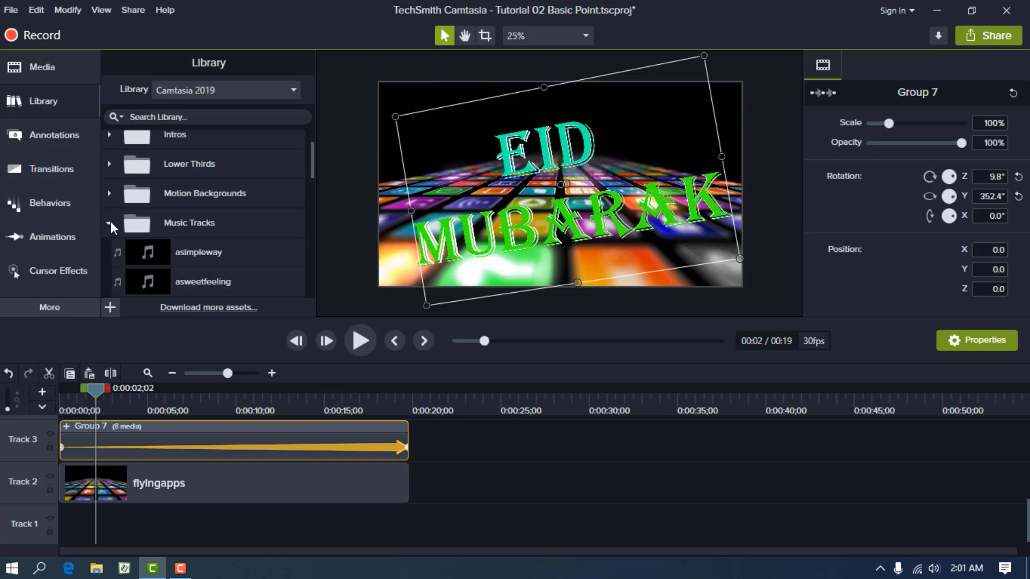
{"action": "scroll", "coordinate": [290, 218], "scroll_direction": "down", "scroll_amount": 2}
{"action": "scroll", "coordinate": [279, 220], "scroll_direction": "down", "scroll_amount": 2}
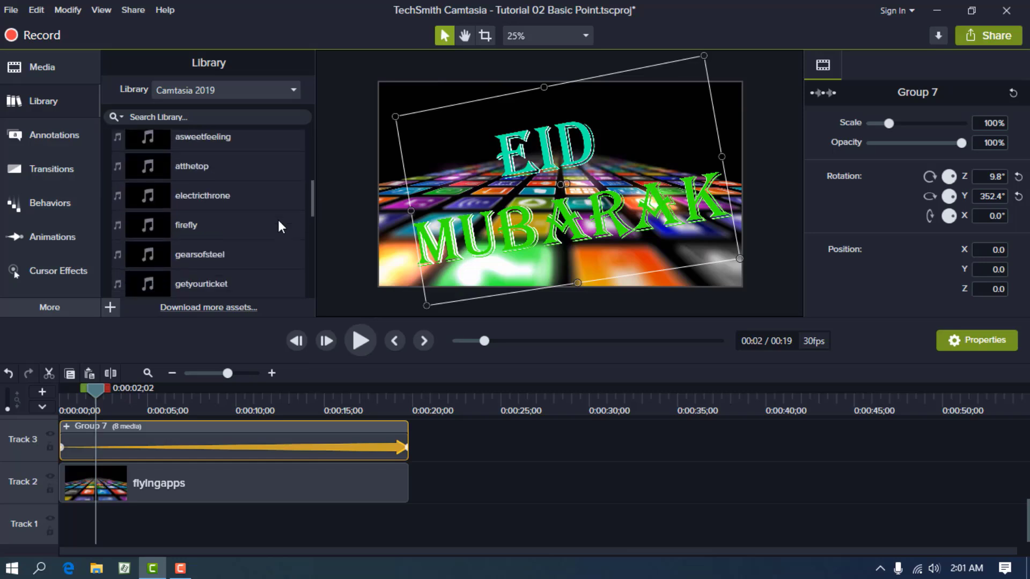
{"action": "scroll", "coordinate": [277, 220], "scroll_direction": "up", "scroll_amount": 1}
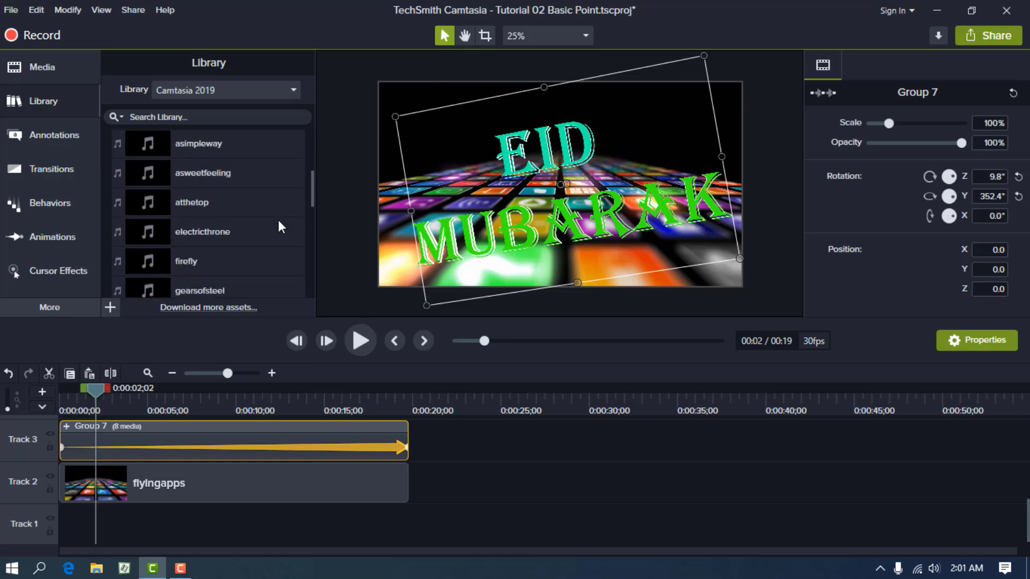
{"action": "left_click", "coordinate": [133, 224]}
{"action": "left_click_drag", "start_coordinate": [133, 224], "coordinate": [22, 533]}
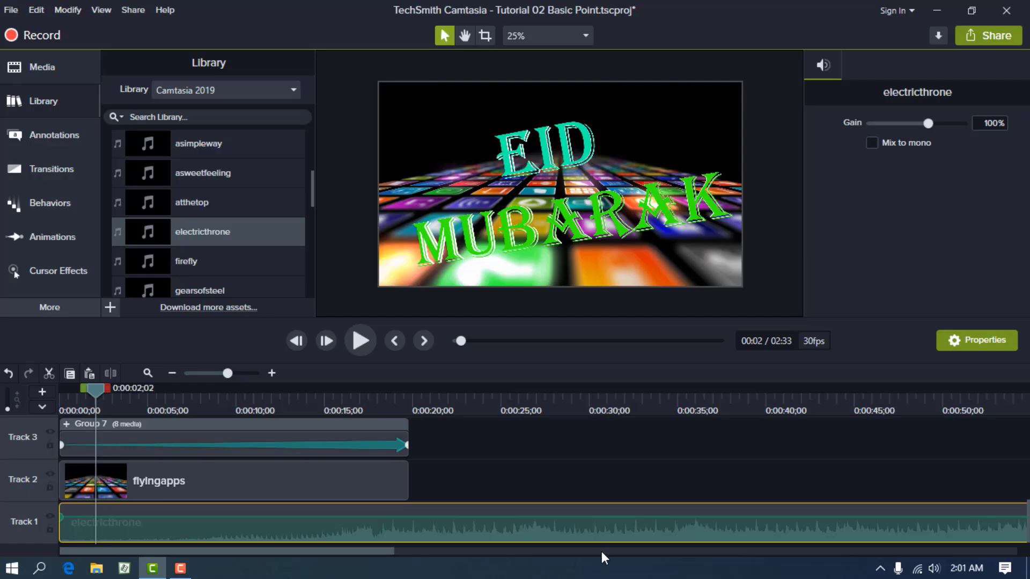
Split the electricthrone clip at 0:00:24;10, delete its opening part, and move the remainder to the start of Track 1
{"action": "left_click_drag", "start_coordinate": [95, 385], "coordinate": [488, 469]}
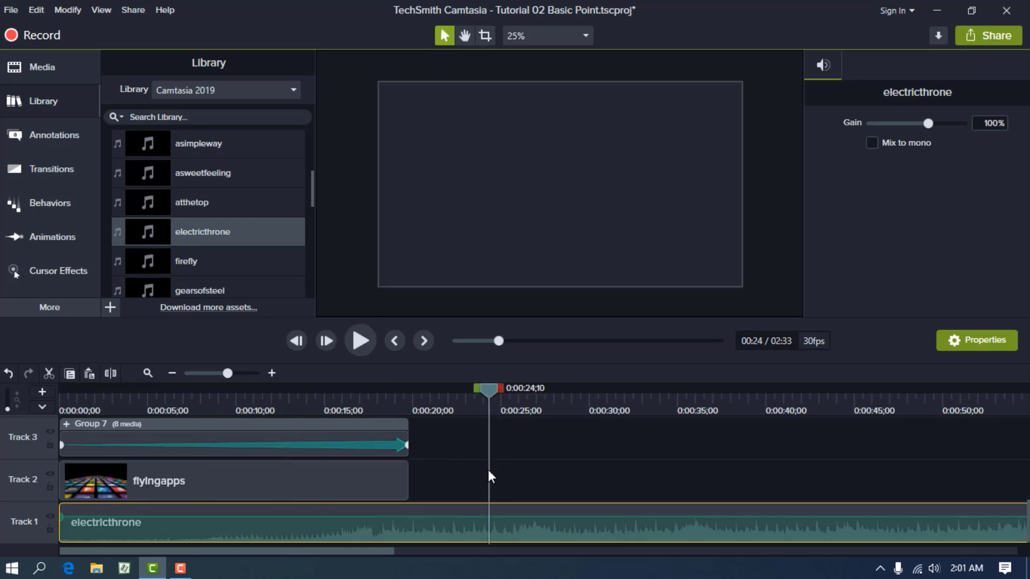
{"action": "left_click", "coordinate": [109, 373]}
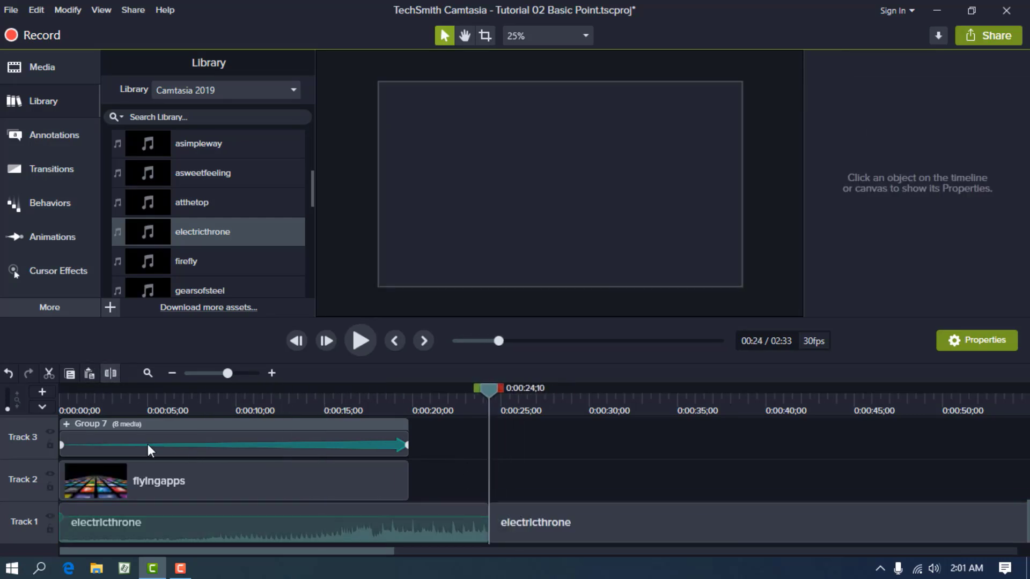
{"action": "left_click", "coordinate": [386, 526]}
{"action": "key", "text": "Delete"}
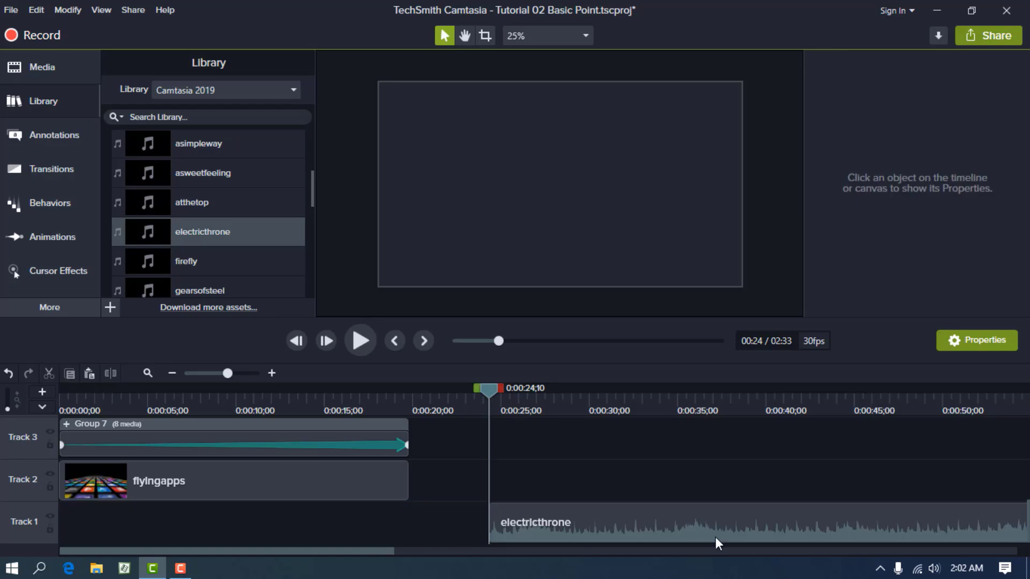
{"action": "left_click_drag", "start_coordinate": [601, 531], "coordinate": [174, 542]}
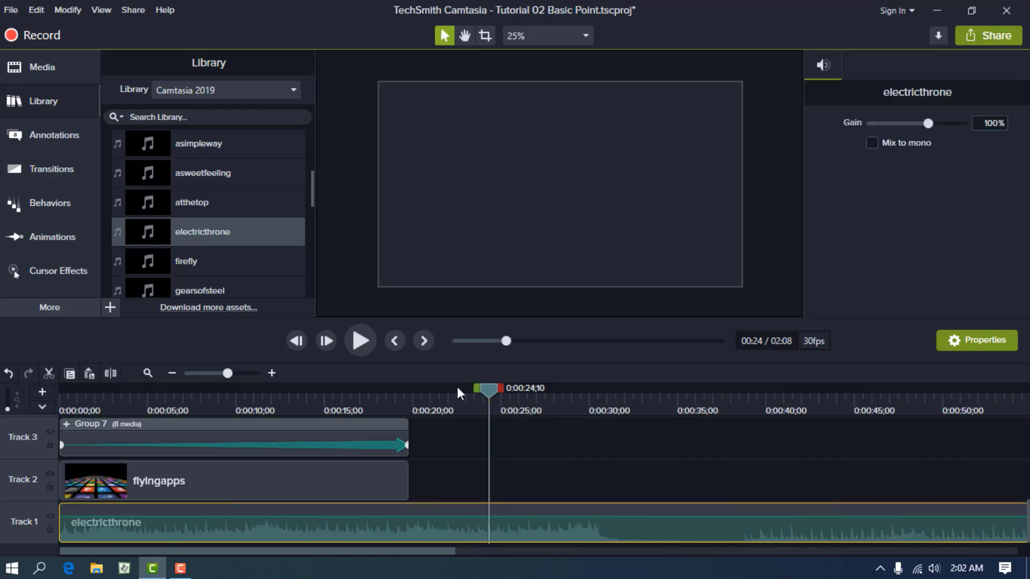
Split the electricthrone clip at 0:00:19;25, where the flyingapps clip ends, and delete the part after it
{"action": "left_click_drag", "start_coordinate": [487, 390], "coordinate": [406, 407]}
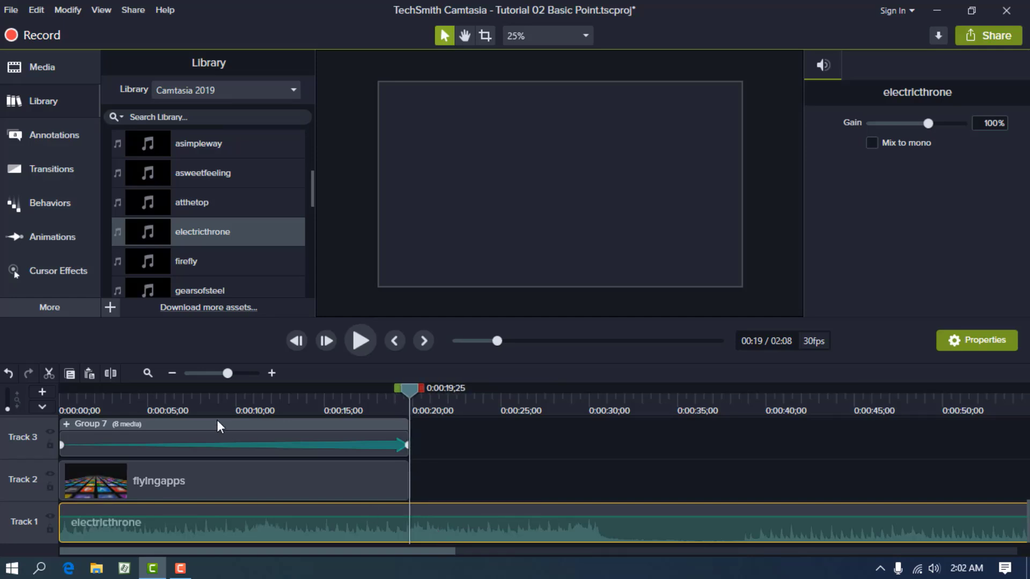
{"action": "left_click", "coordinate": [111, 373]}
{"action": "left_click", "coordinate": [505, 522]}
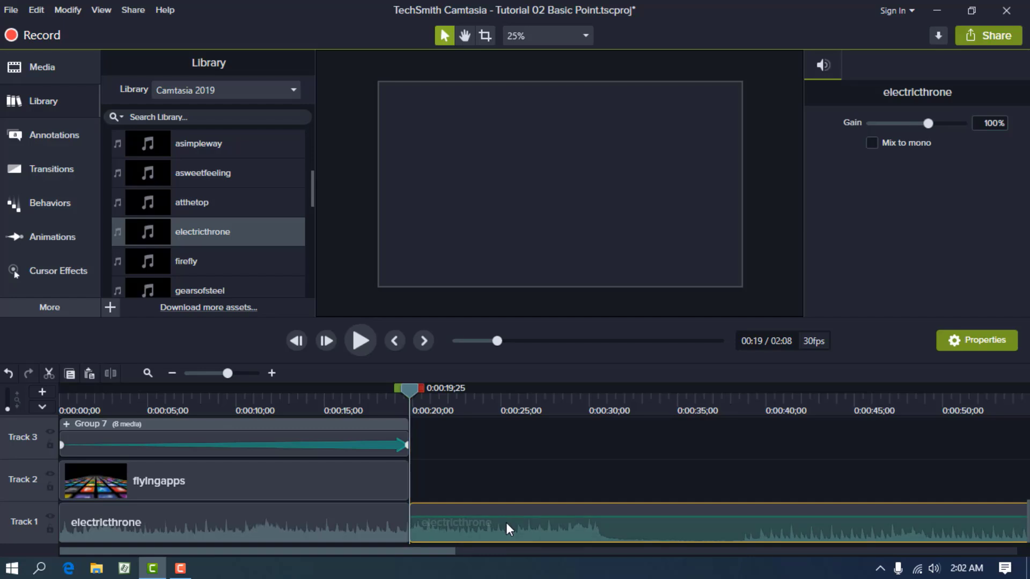
{"action": "key", "text": "Delete"}
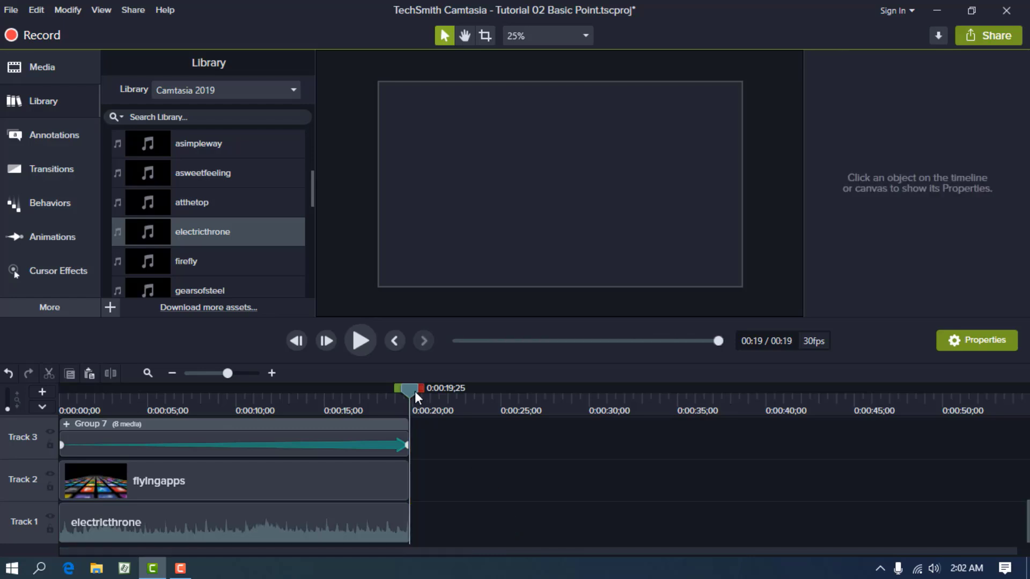
Play the timeline from the beginning to preview the rotating text and background with the trimmed music
{"action": "left_click_drag", "start_coordinate": [414, 390], "coordinate": [211, 450]}
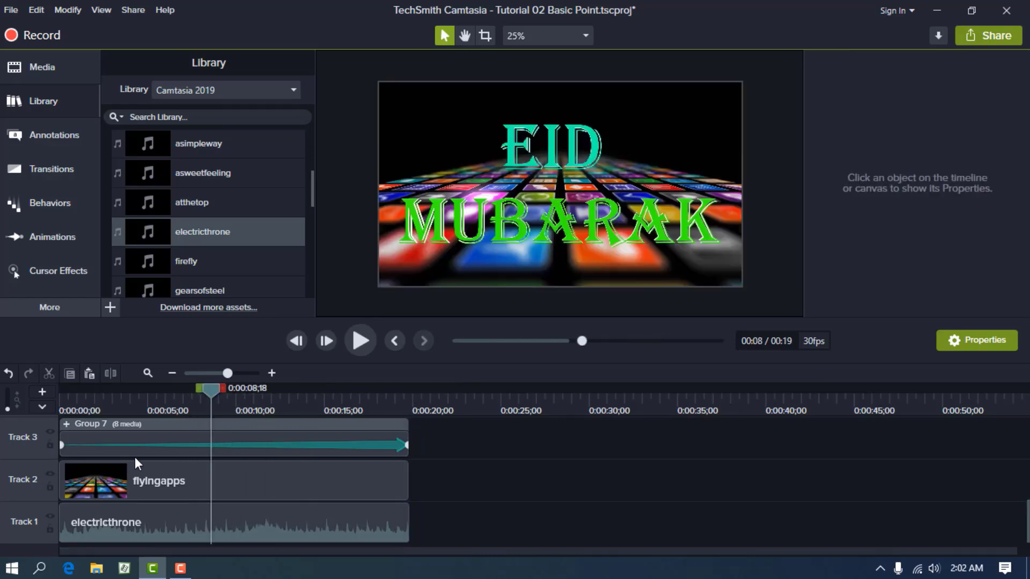
{"action": "key", "text": "ctrl+Home"}
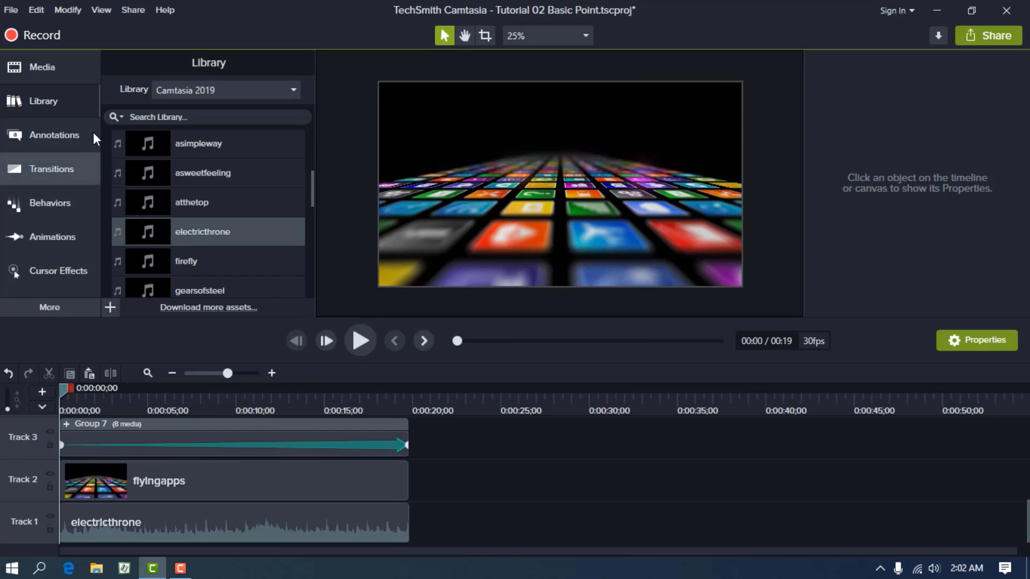
{"action": "left_click", "coordinate": [31, 131]}
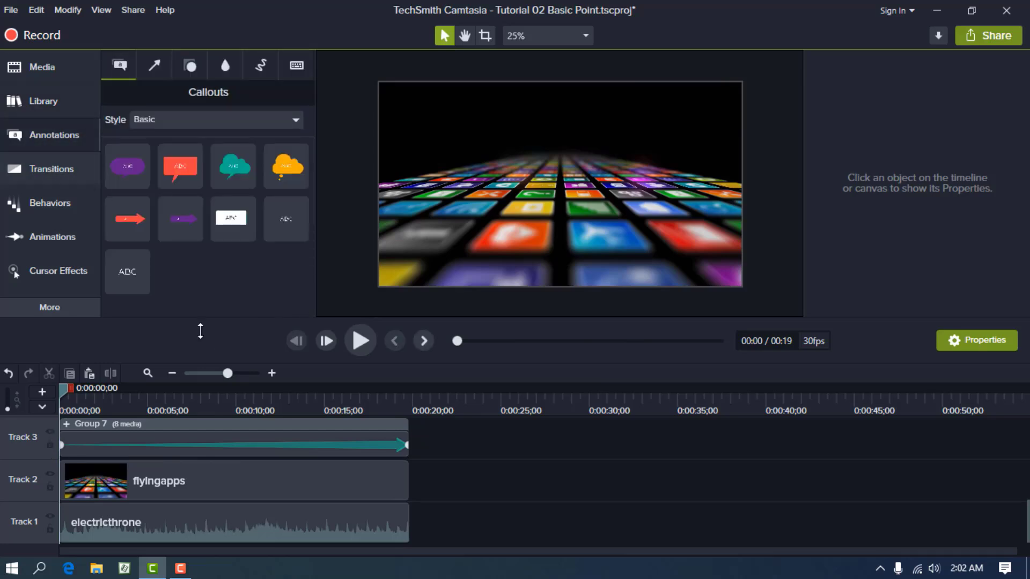
{"action": "left_click", "coordinate": [361, 343]}
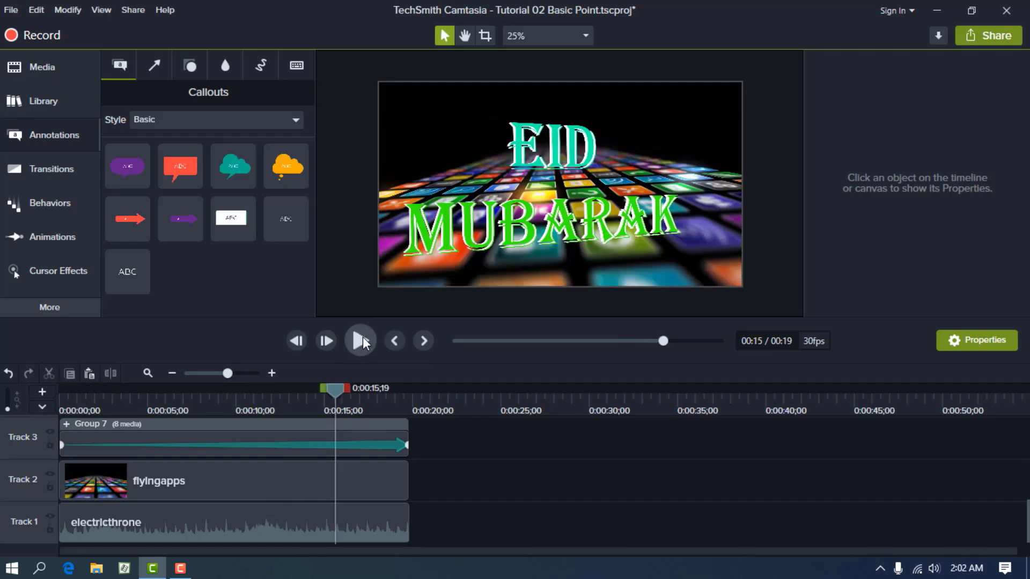